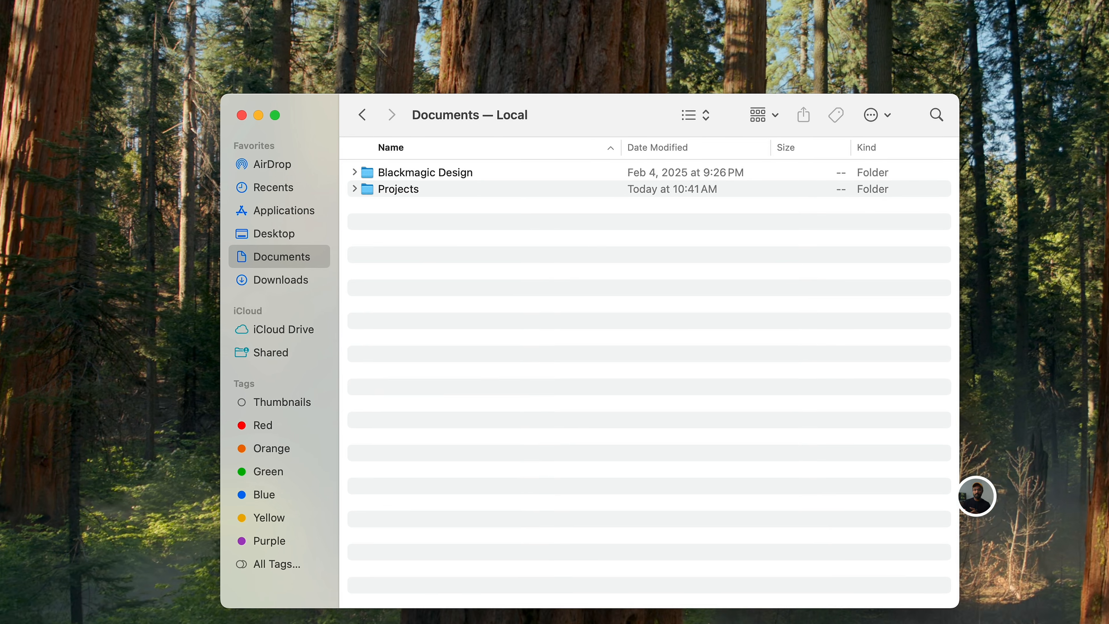
# In Finder's sidebar settings, hide Recents, AirDrop and Documents and show the home folder among the favorites.
pyautogui.click(66, 14)
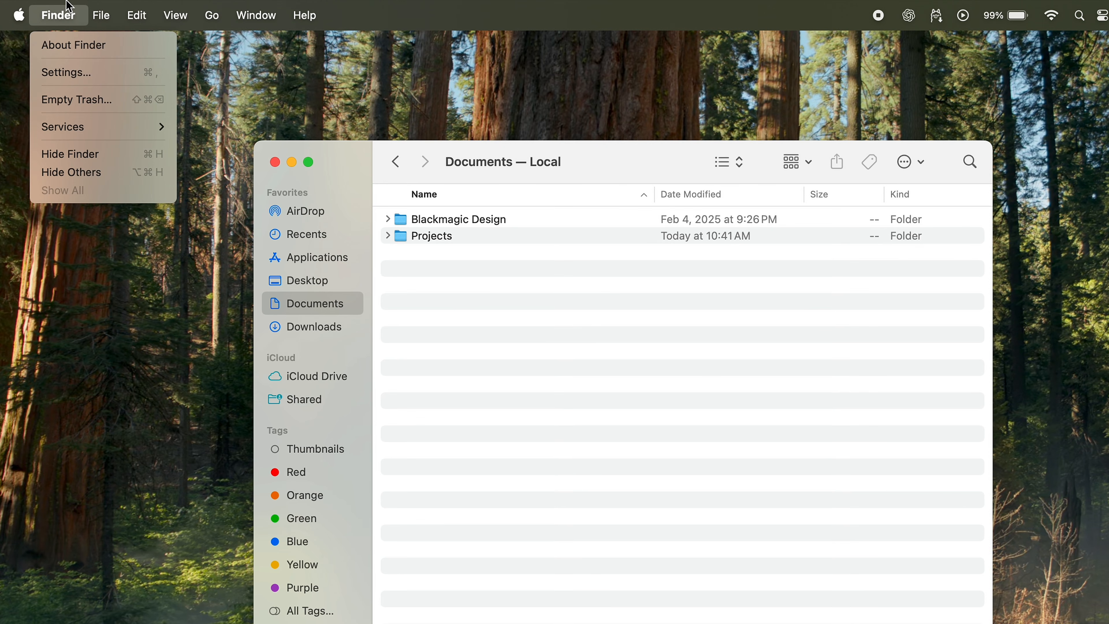
pyautogui.click(74, 74)
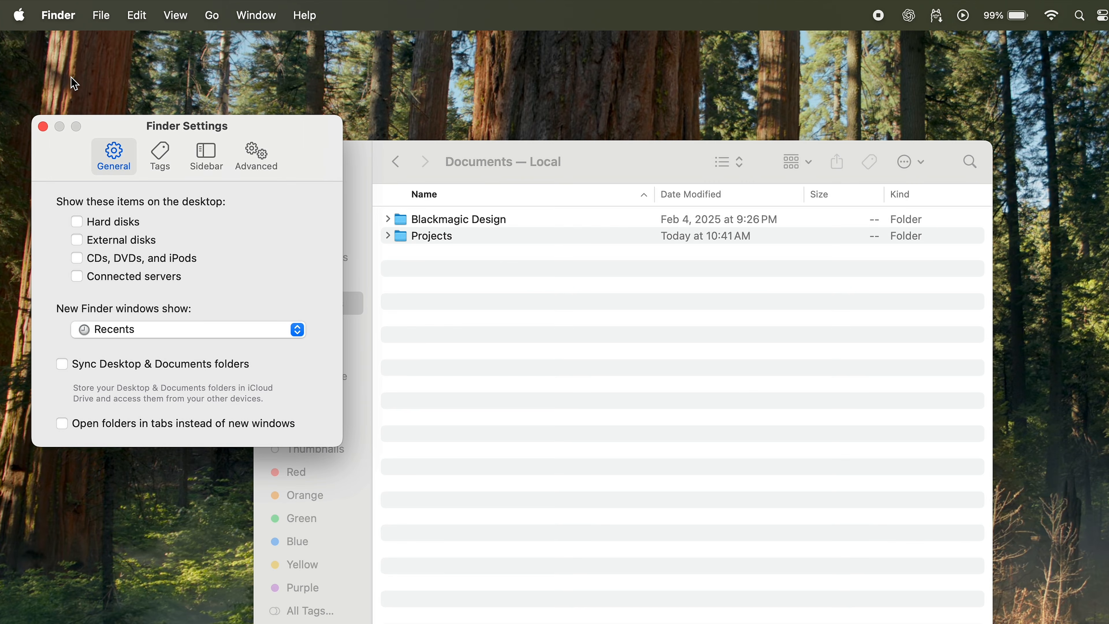
pyautogui.click(206, 157)
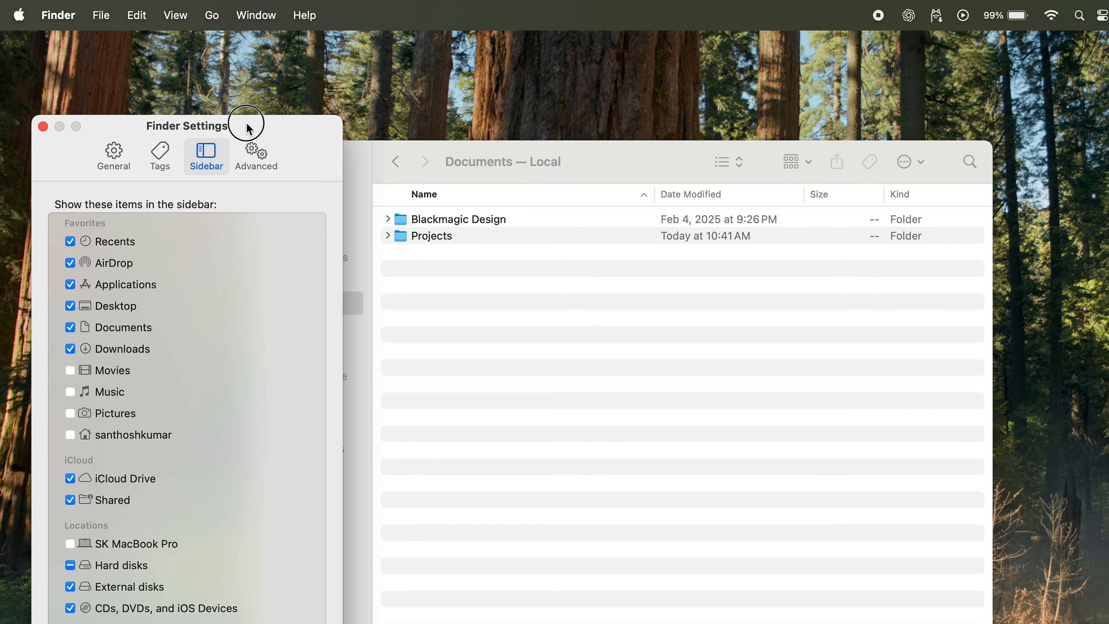
pyautogui.moveTo(247, 121); pyautogui.dragTo(436, 91)
pyautogui.click(258, 190)
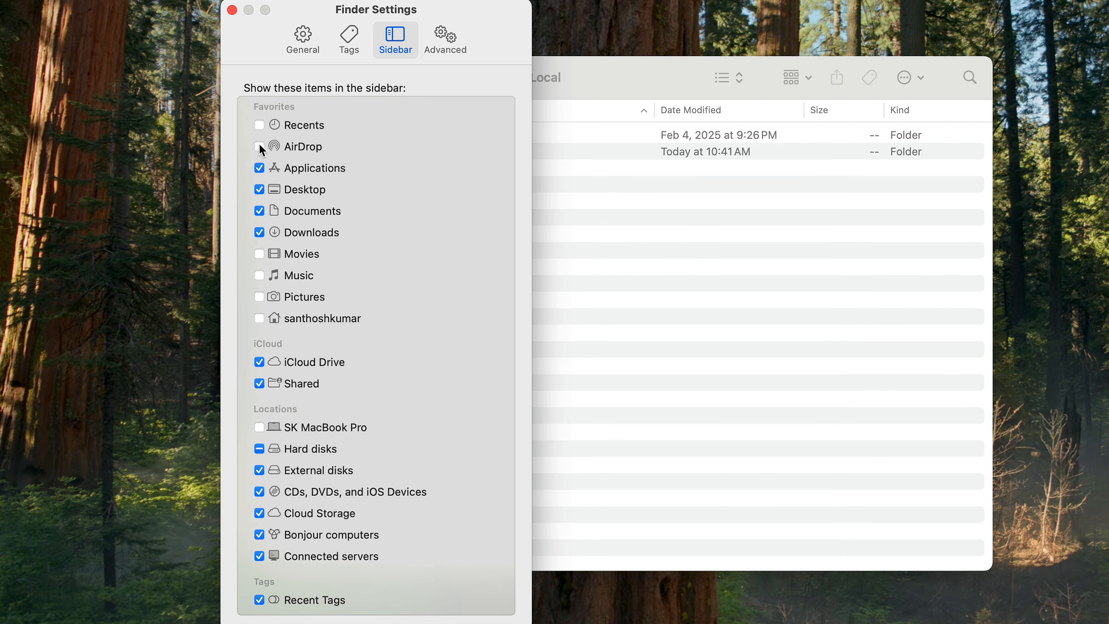
pyautogui.click(262, 211)
# Show the MacBook Pro and all hard disks in the sidebar, and hide Cloud Storage, Bonjour computers and Recent Tags.
pyautogui.click(259, 428)
pyautogui.click(259, 450)
pyautogui.click(259, 514)
pyautogui.click(259, 536)
pyautogui.click(259, 556)
pyautogui.click(261, 601)
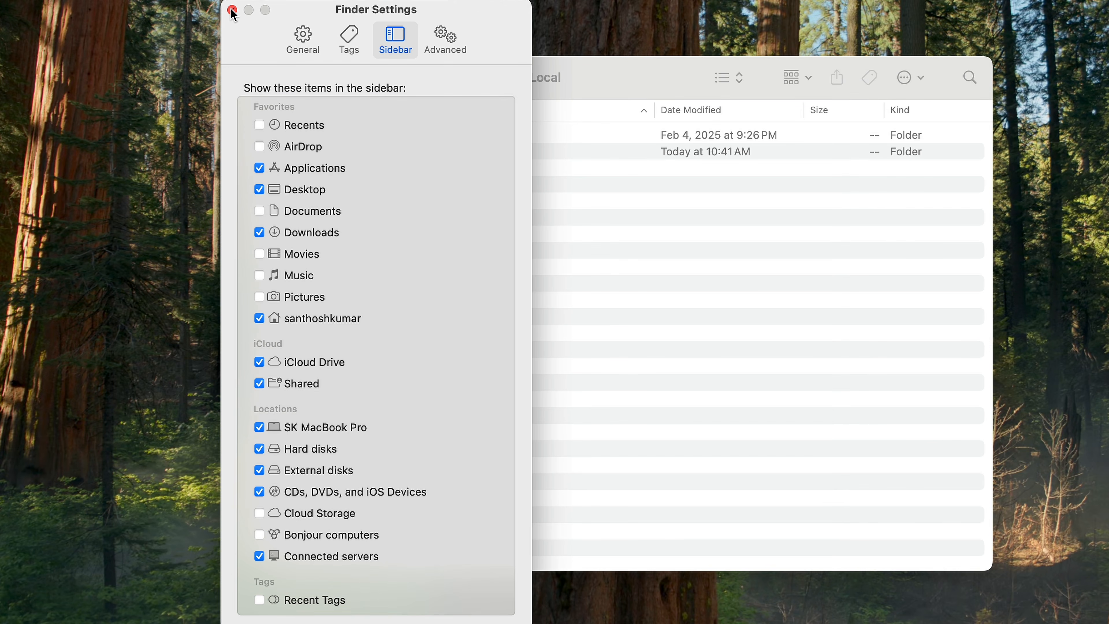
pyautogui.click(231, 10)
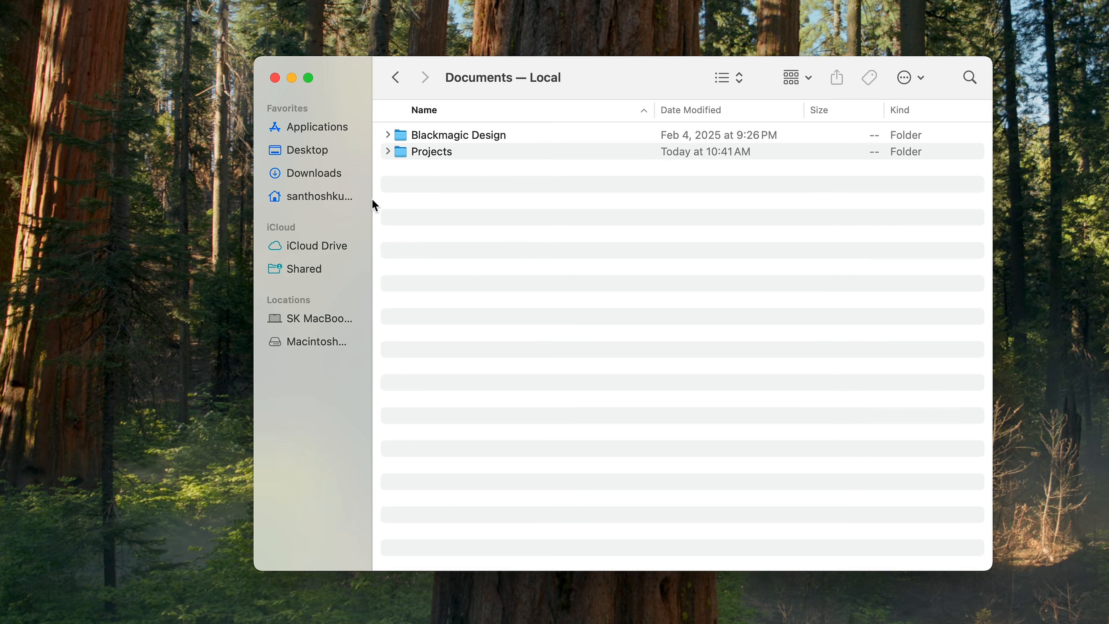
# Widen the sidebar and add the Projects folder to its favorites.
pyautogui.moveTo(375, 202); pyautogui.dragTo(421, 199)
pyautogui.moveTo(487, 153); pyautogui.dragTo(354, 187)
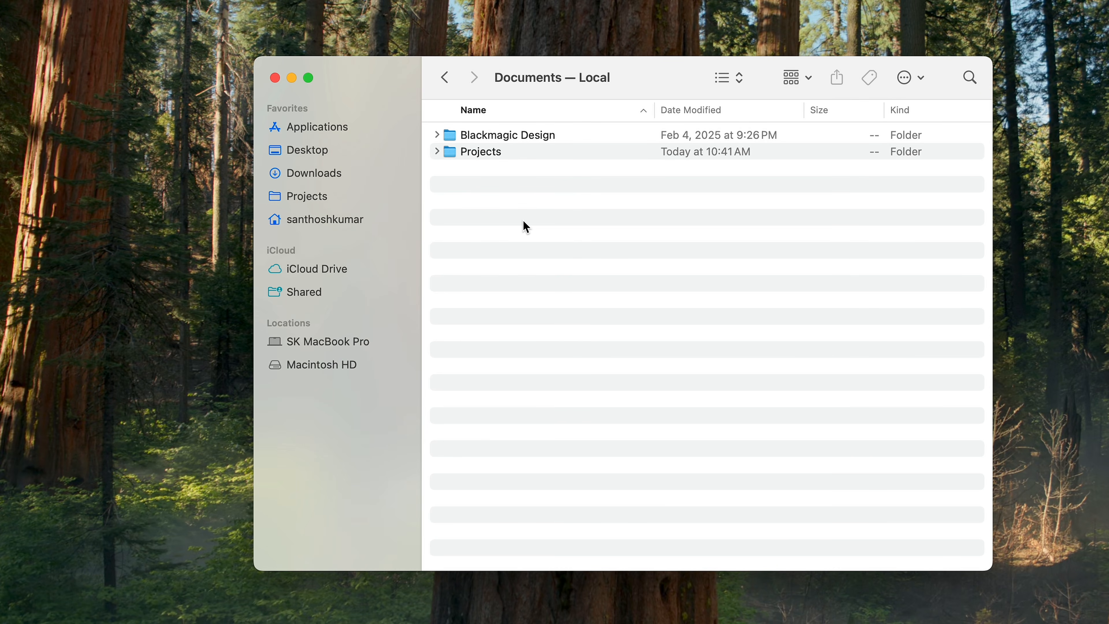
# Open the 18-Mar-25 folder inside the iPhone footage folder of Projects.
pyautogui.click(336, 197)
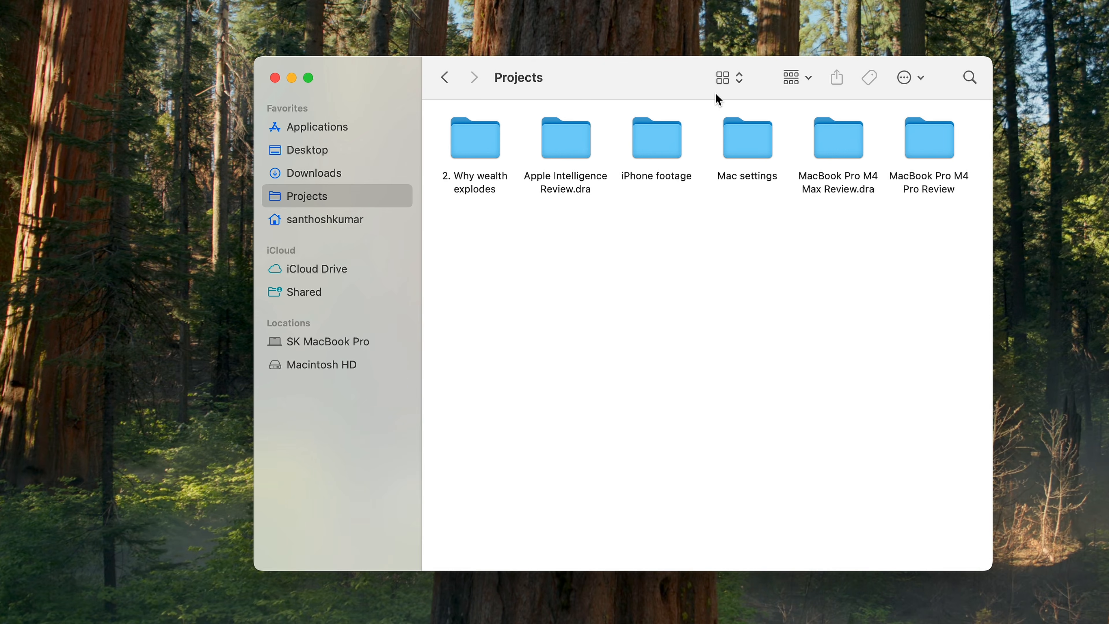
pyautogui.doubleClick(675, 151)
pyautogui.doubleClick(477, 144)
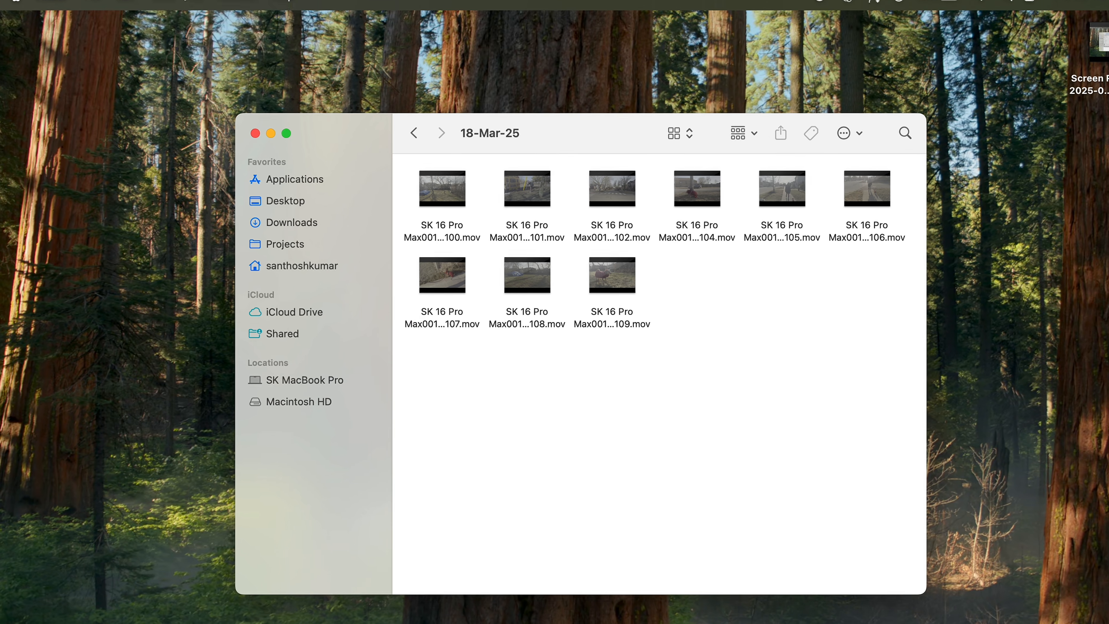
# Show the path bar and the status bar, and use the path bar to return to the Projects folder.
pyautogui.click(178, 13)
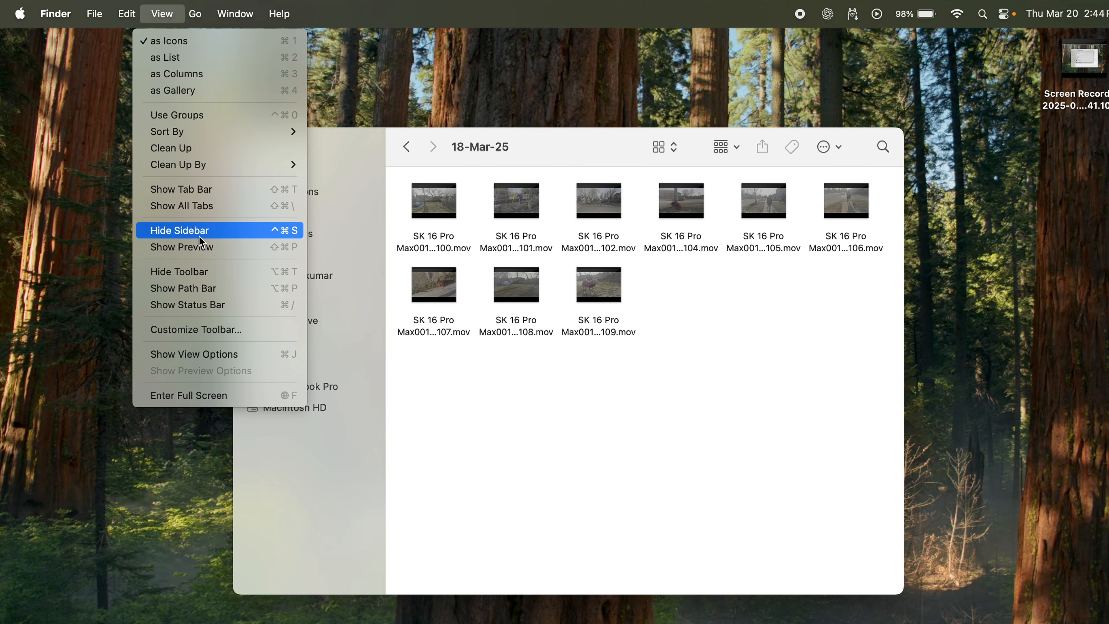
pyautogui.click(207, 290)
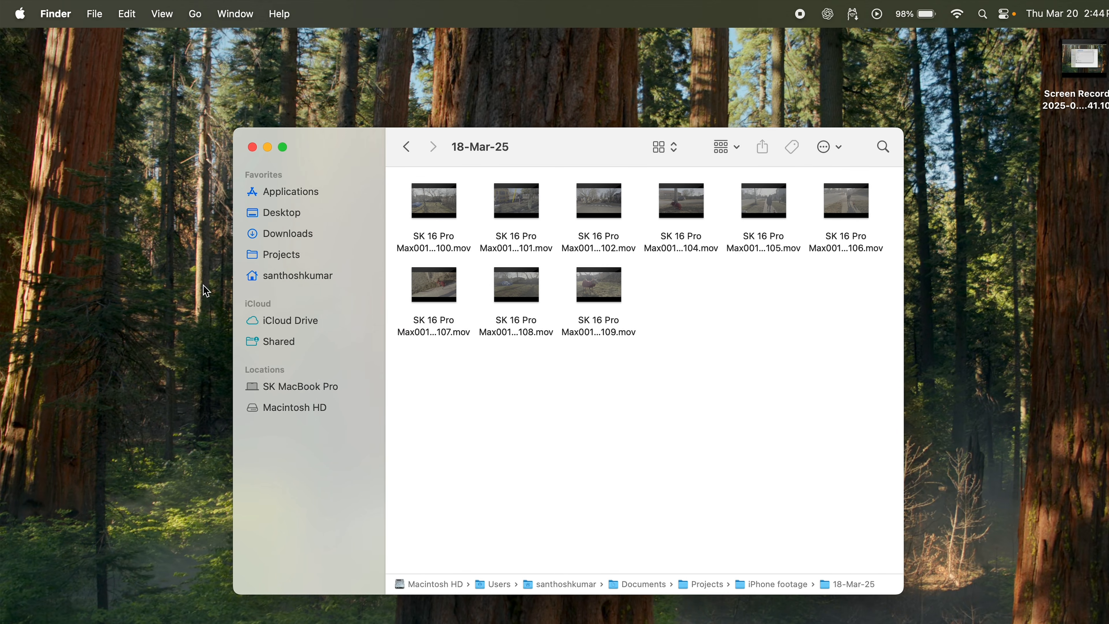
pyautogui.click(167, 18)
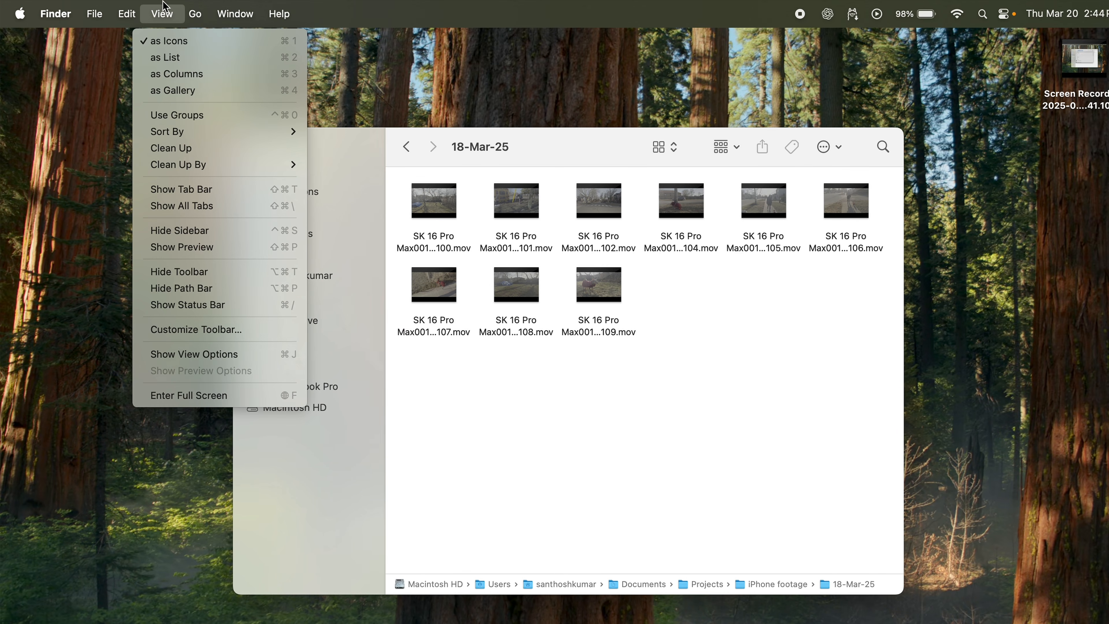
pyautogui.click(195, 305)
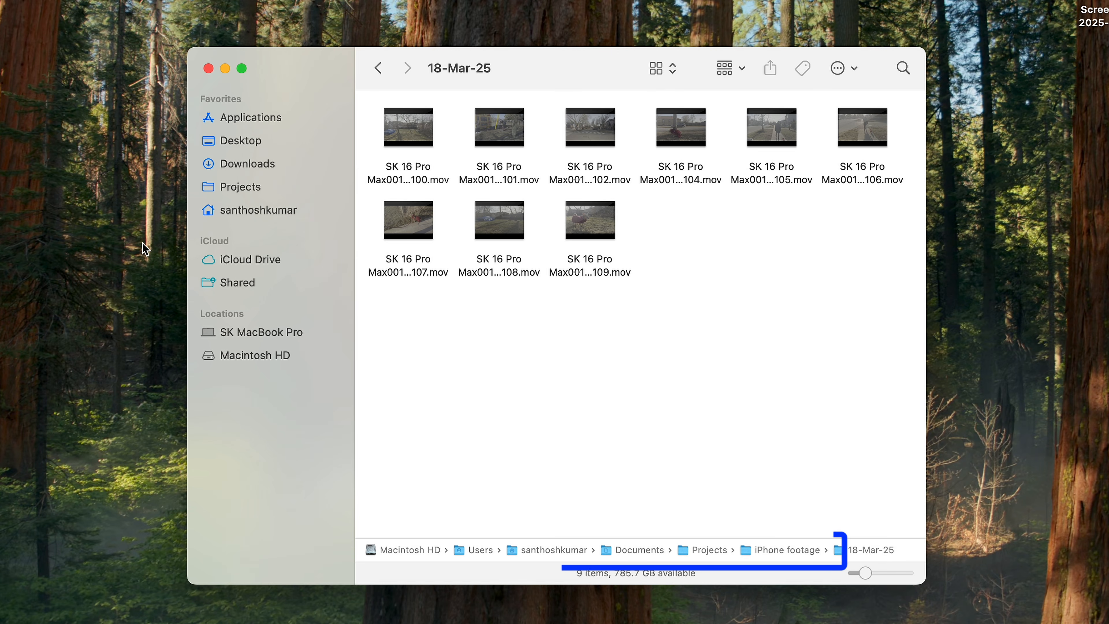
pyautogui.doubleClick(705, 551)
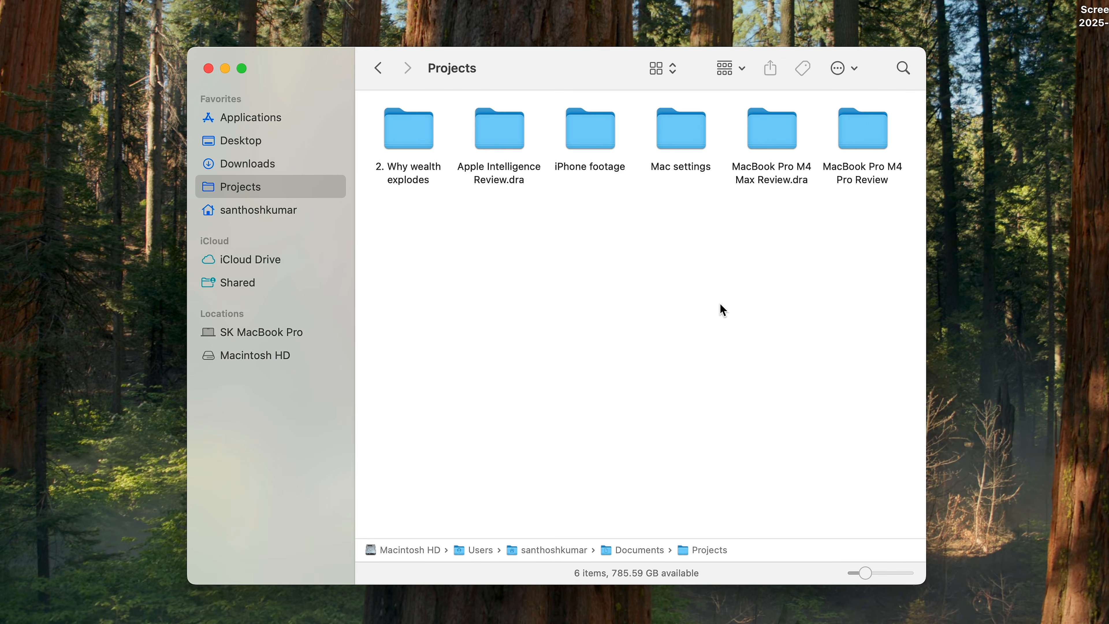
# Customize the toolbar by adding New Folder and Delete and placing Search right after them.
pyautogui.rightClick(582, 74)
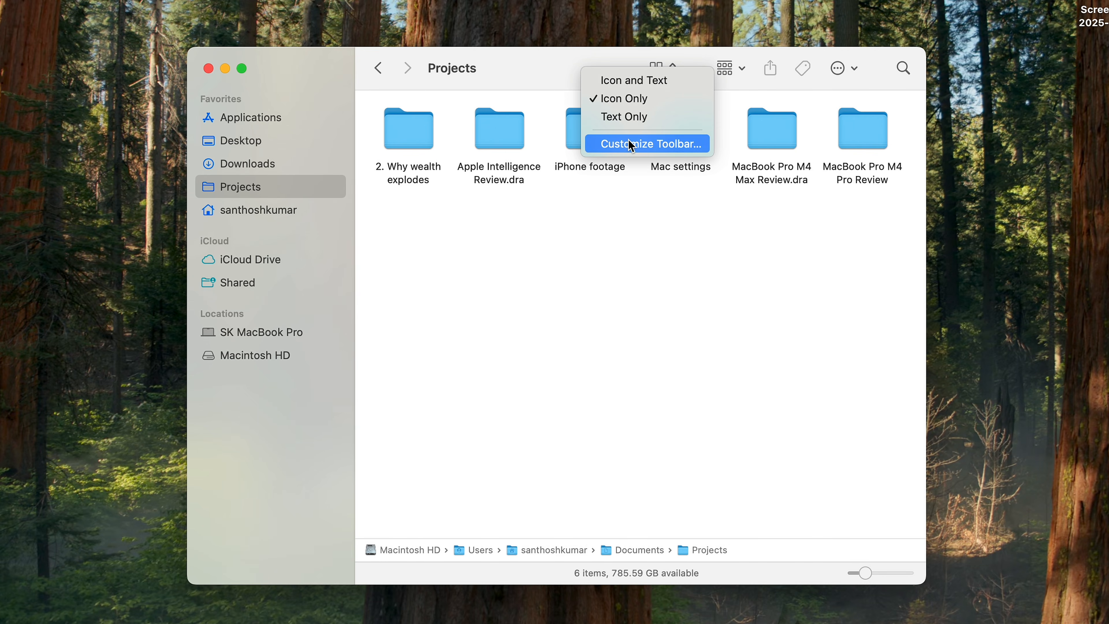
pyautogui.click(630, 149)
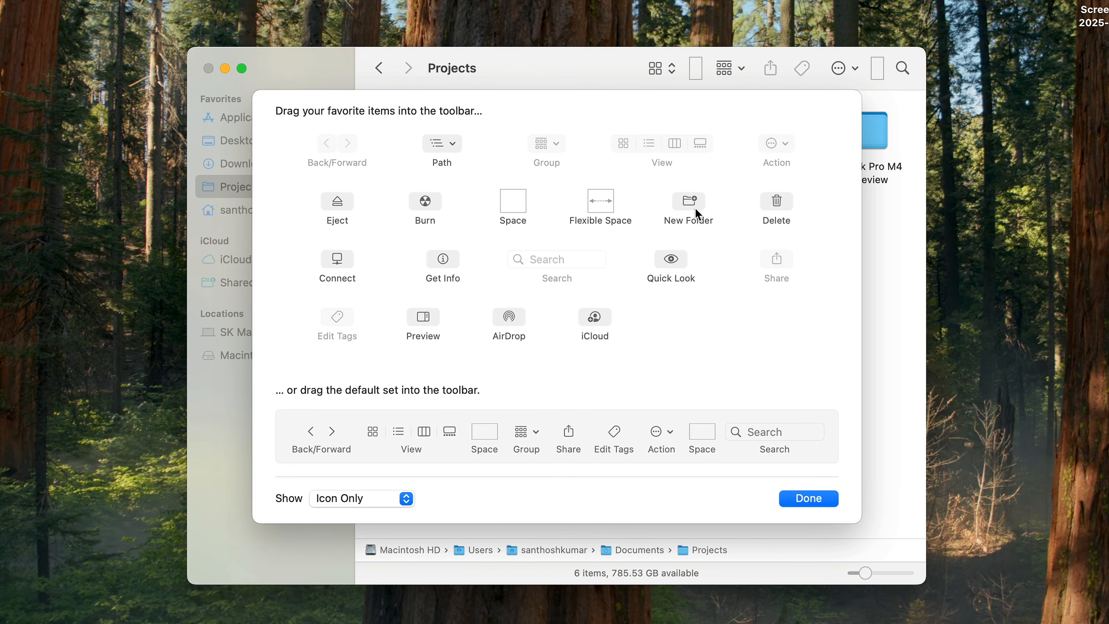
pyautogui.moveTo(692, 209); pyautogui.dragTo(625, 77)
pyautogui.moveTo(775, 202); pyautogui.dragTo(615, 73)
pyautogui.moveTo(903, 68); pyautogui.dragTo(657, 70)
# Display the toolbar items as Icon and Text, add AirDrop after Search, and finish the customization.
pyautogui.click(406, 497)
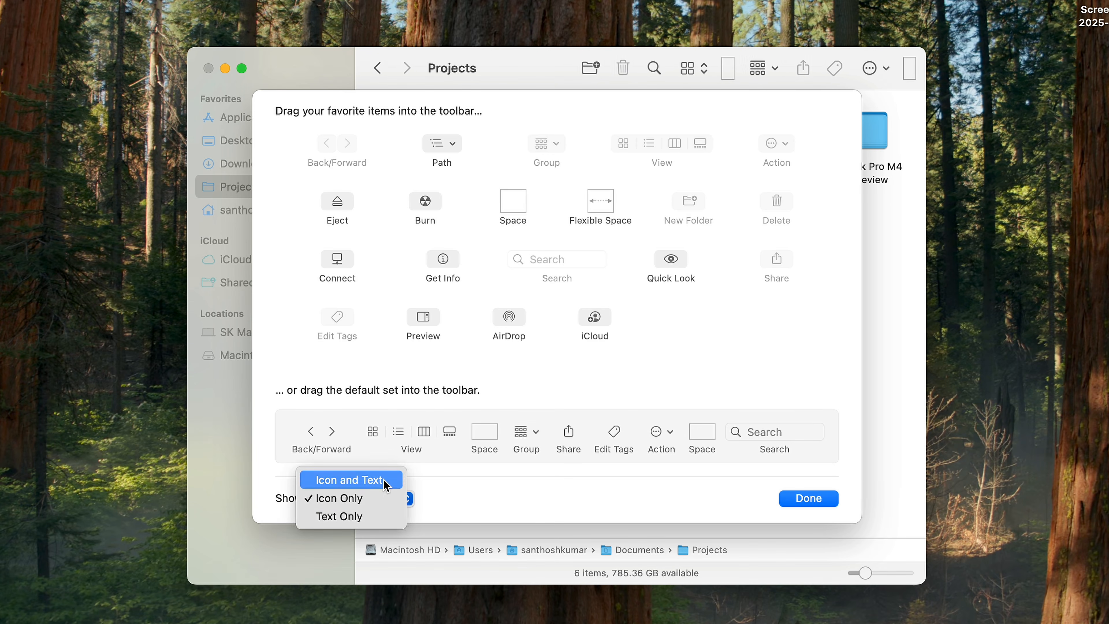
pyautogui.click(386, 480)
pyautogui.moveTo(509, 316); pyautogui.dragTo(722, 73)
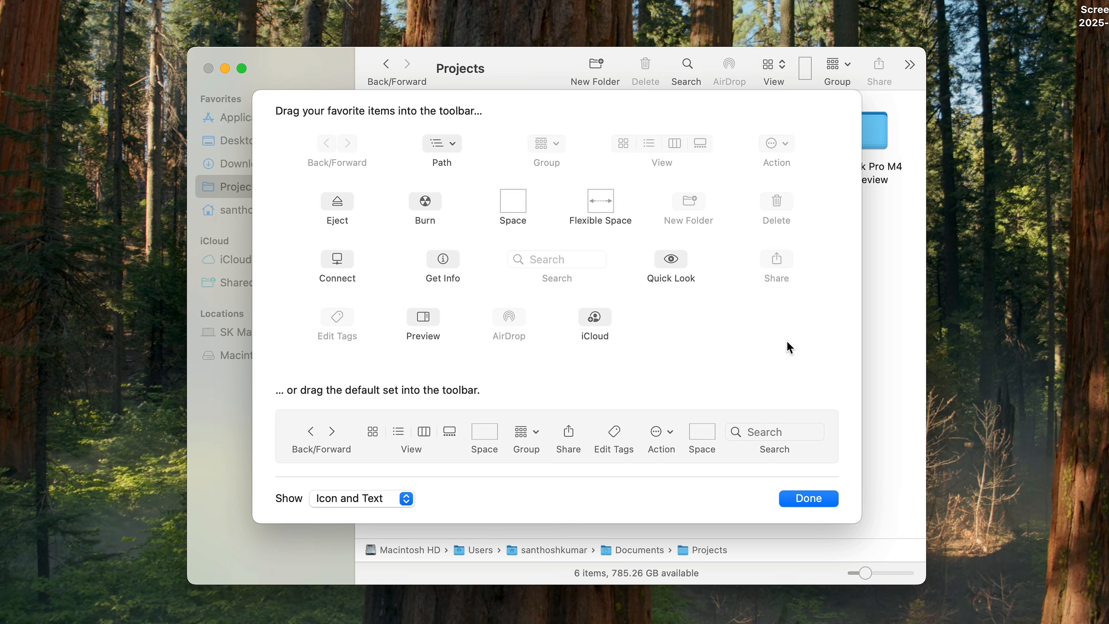
pyautogui.click(820, 500)
# Create a new folder in Projects and delete it again using the added toolbar commands.
pyautogui.click(596, 66)
pyautogui.click(620, 302)
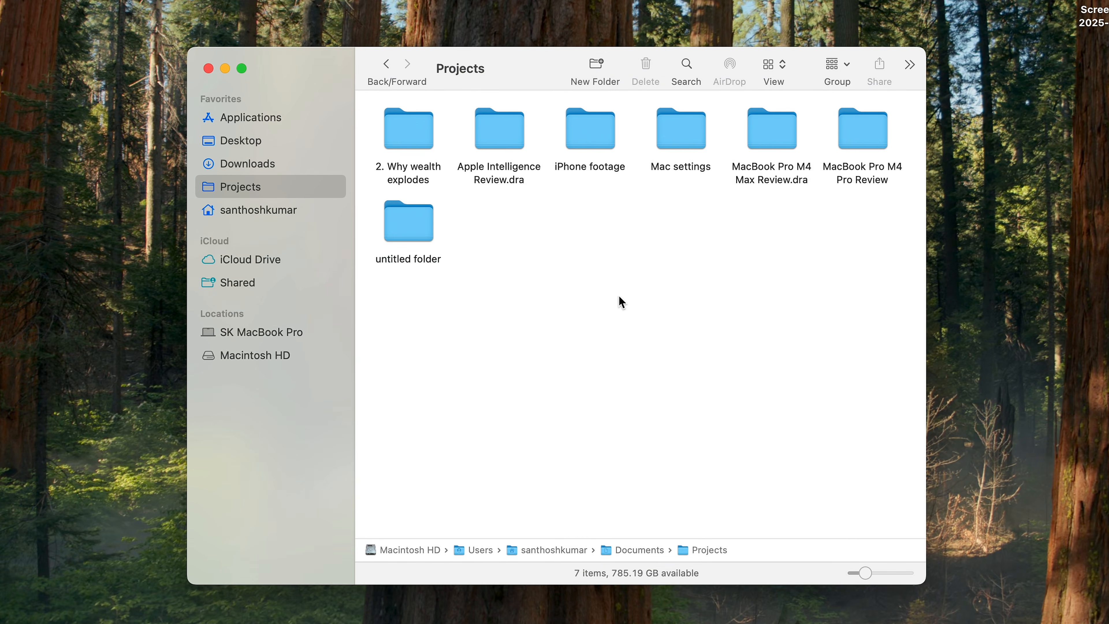
pyautogui.click(428, 231)
pyautogui.click(645, 66)
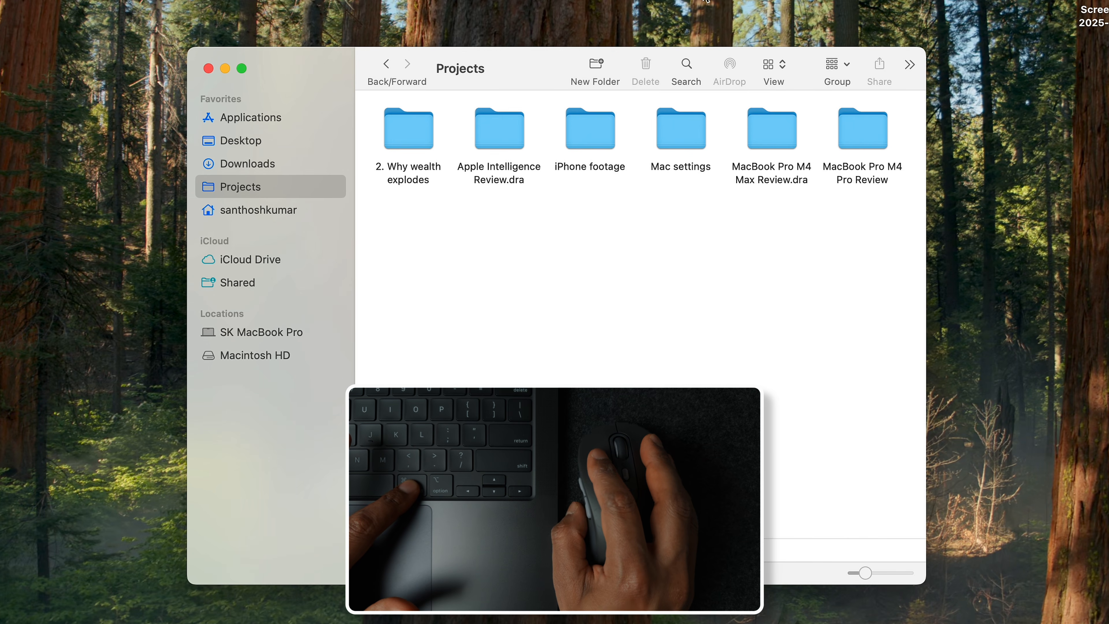
# Move AirDrop behind Group in the toolbar and display the Projects folder as a list.
pyautogui.moveTo(730, 66); pyautogui.dragTo(831, 67)
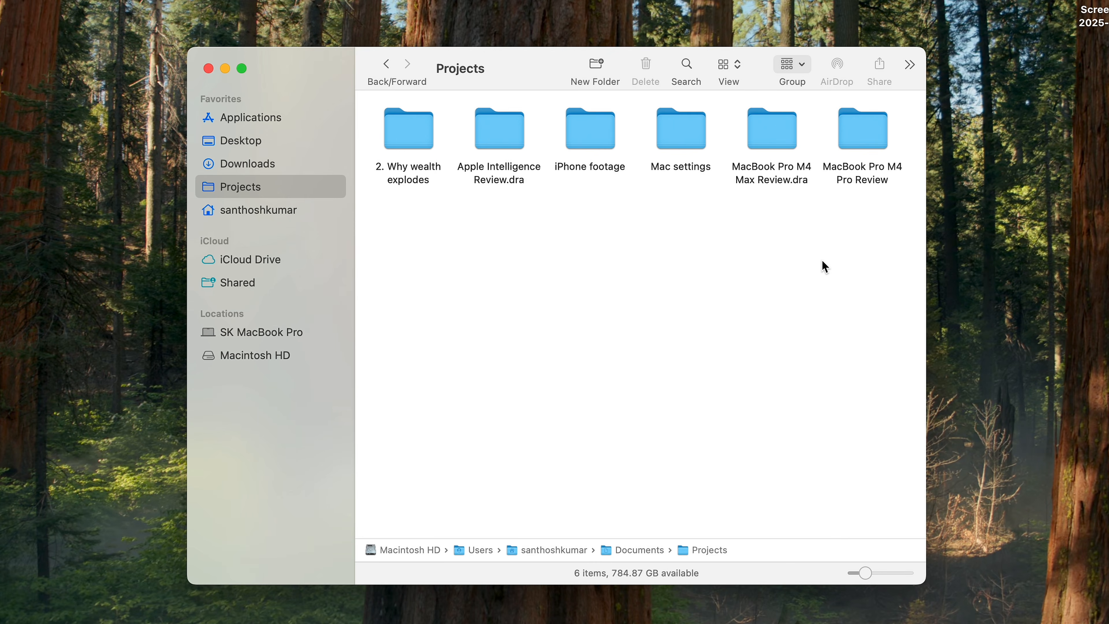
pyautogui.click(735, 75)
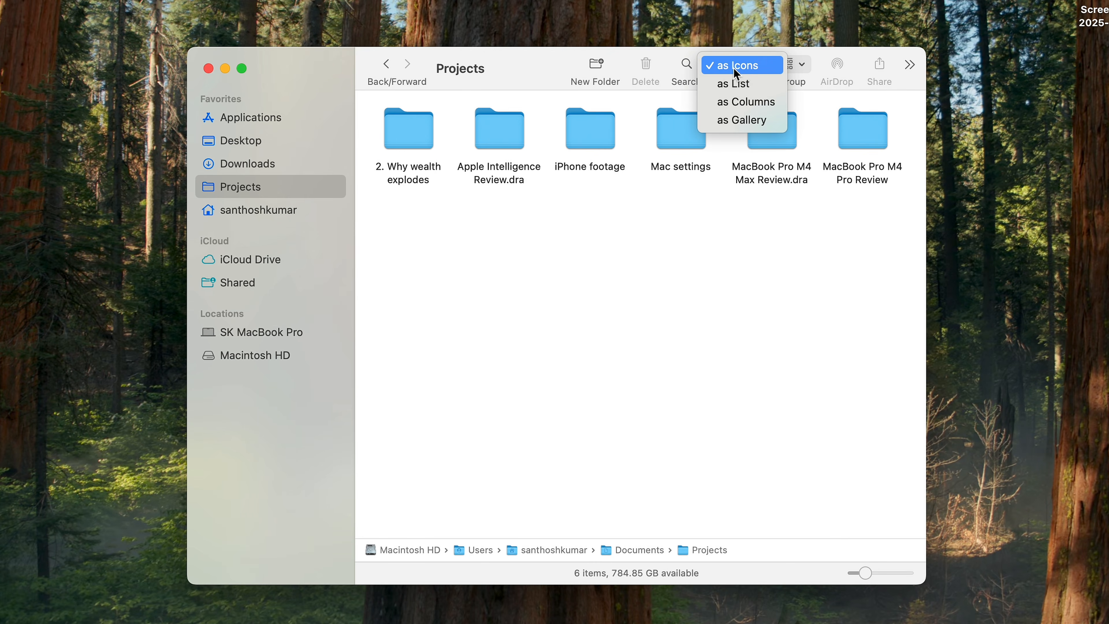
pyautogui.click(747, 83)
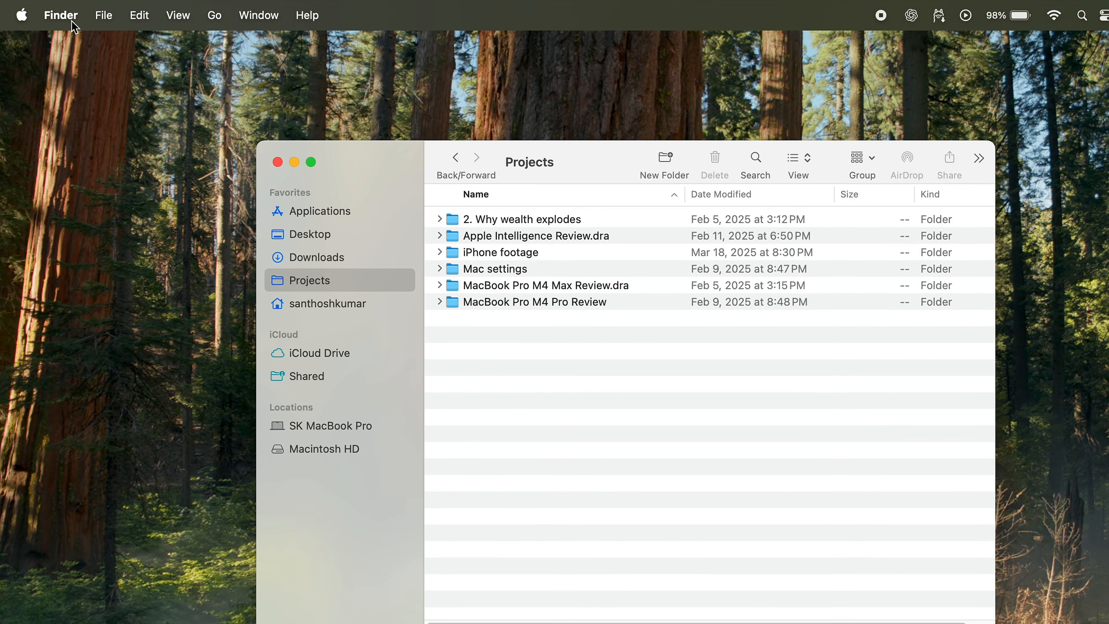
# In Finder's Advanced settings, show all filename extensions and keep folders on top in windows when sorting by name.
pyautogui.click(74, 26)
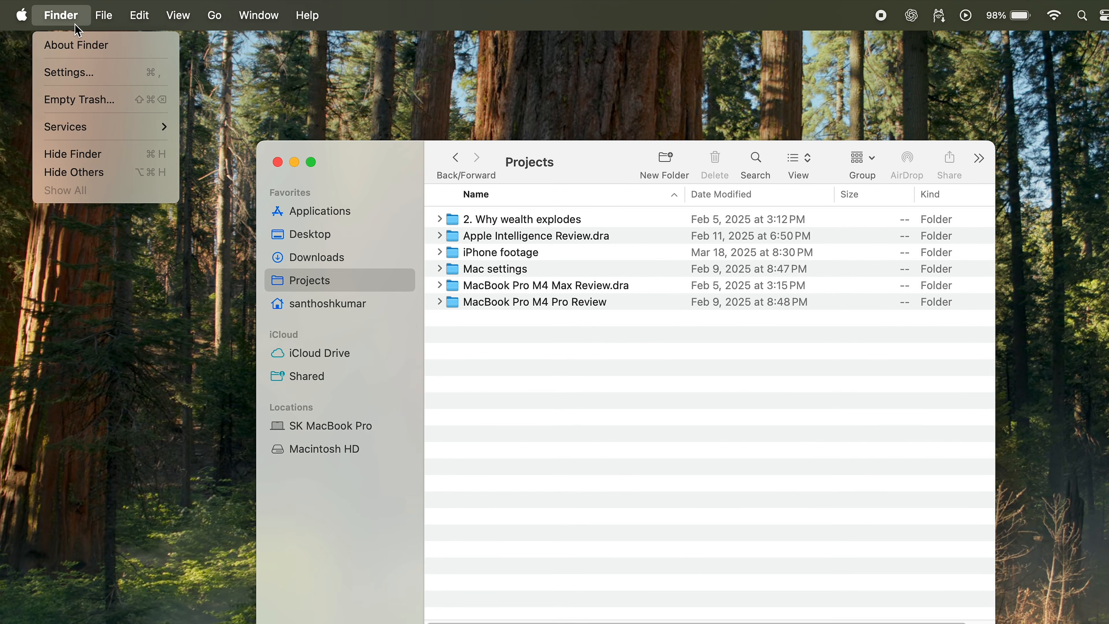
pyautogui.click(79, 73)
pyautogui.click(463, 131)
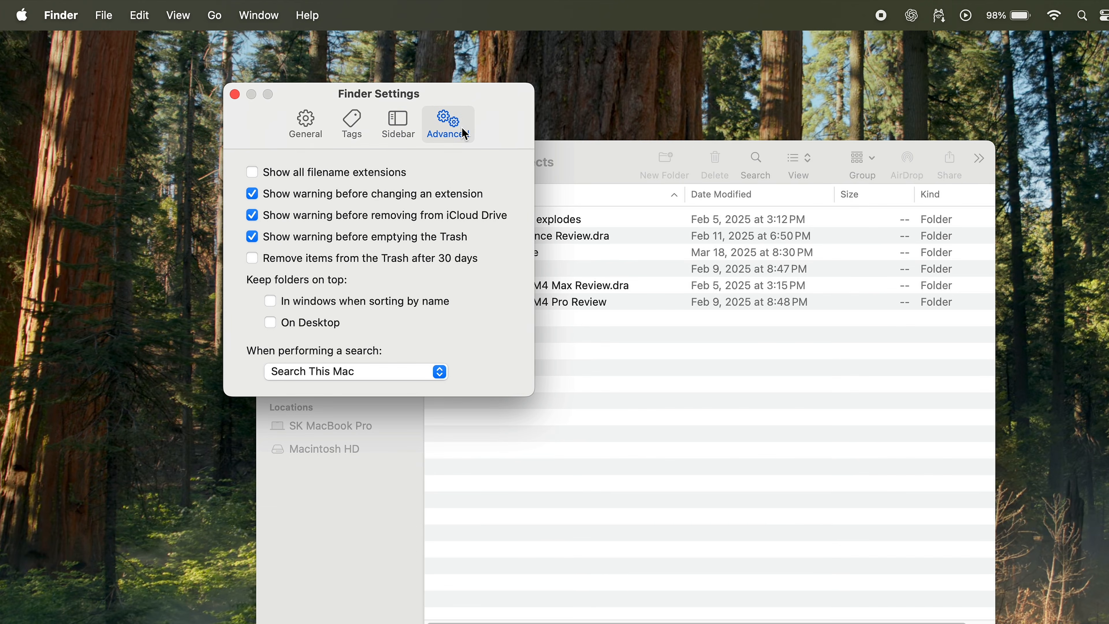
pyautogui.click(253, 172)
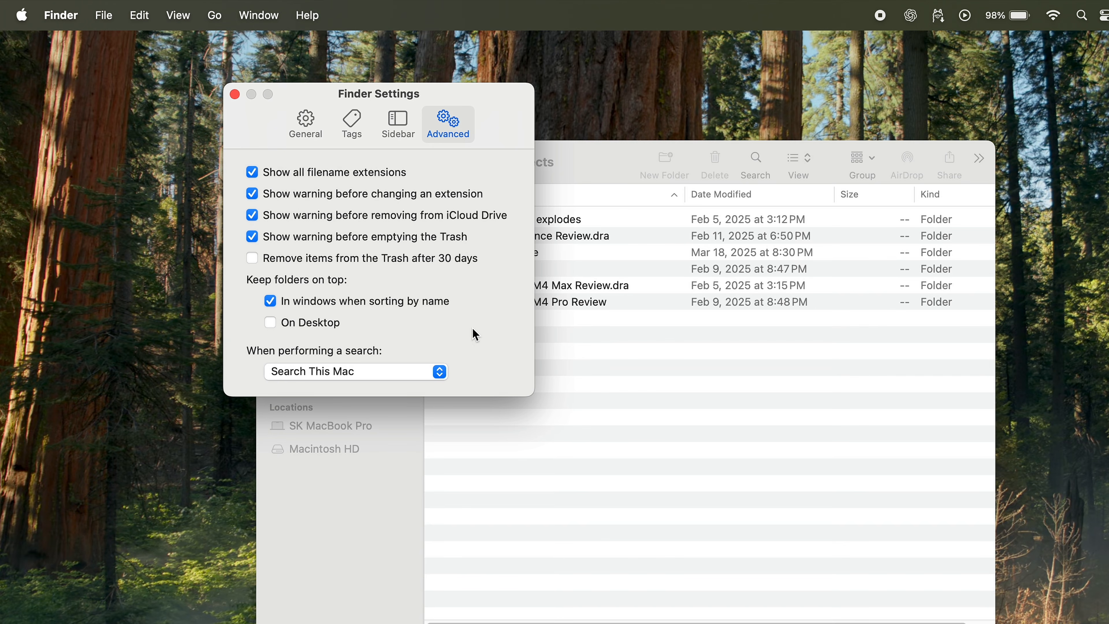
# Compare sorting by date modified and by name in the "2. Why wealth explodes" folder, and return to Projects.
pyautogui.click(615, 166)
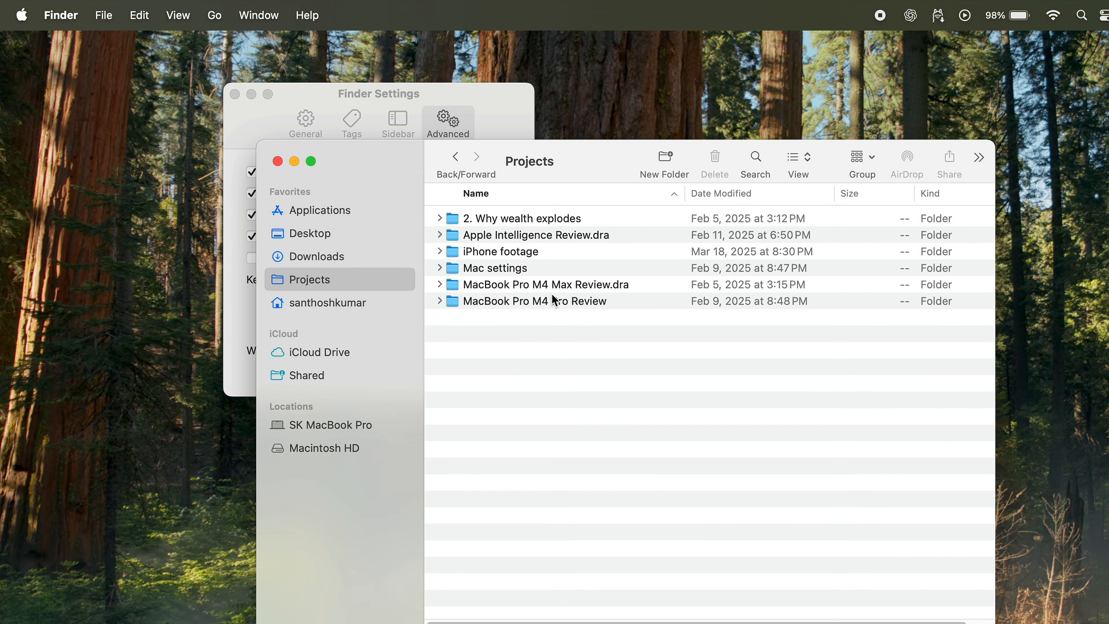
pyautogui.doubleClick(509, 221)
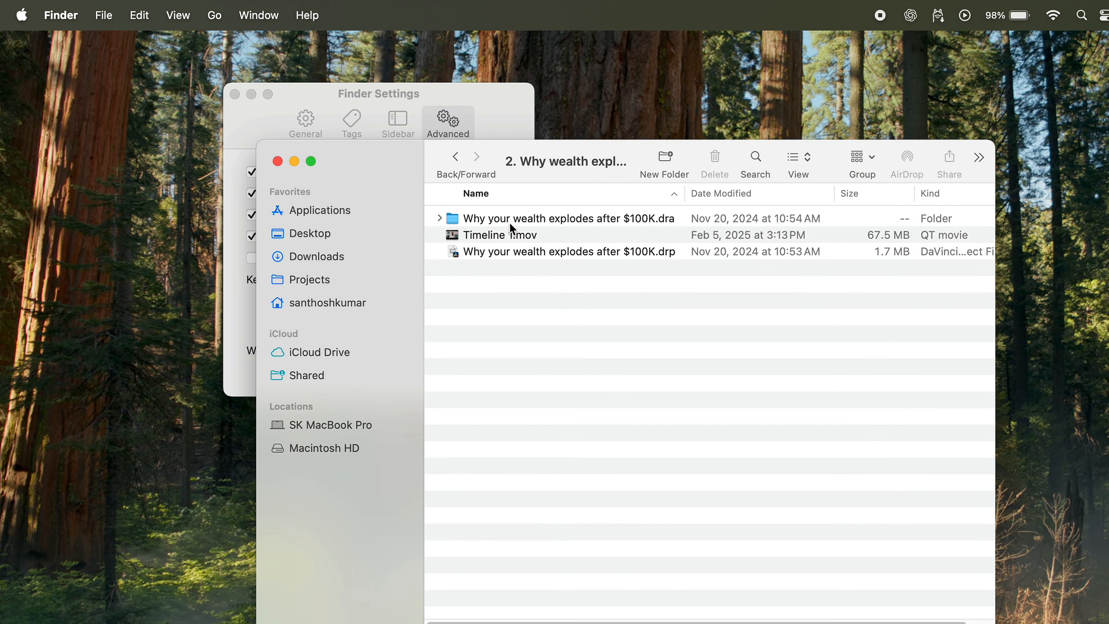
pyautogui.click(755, 194)
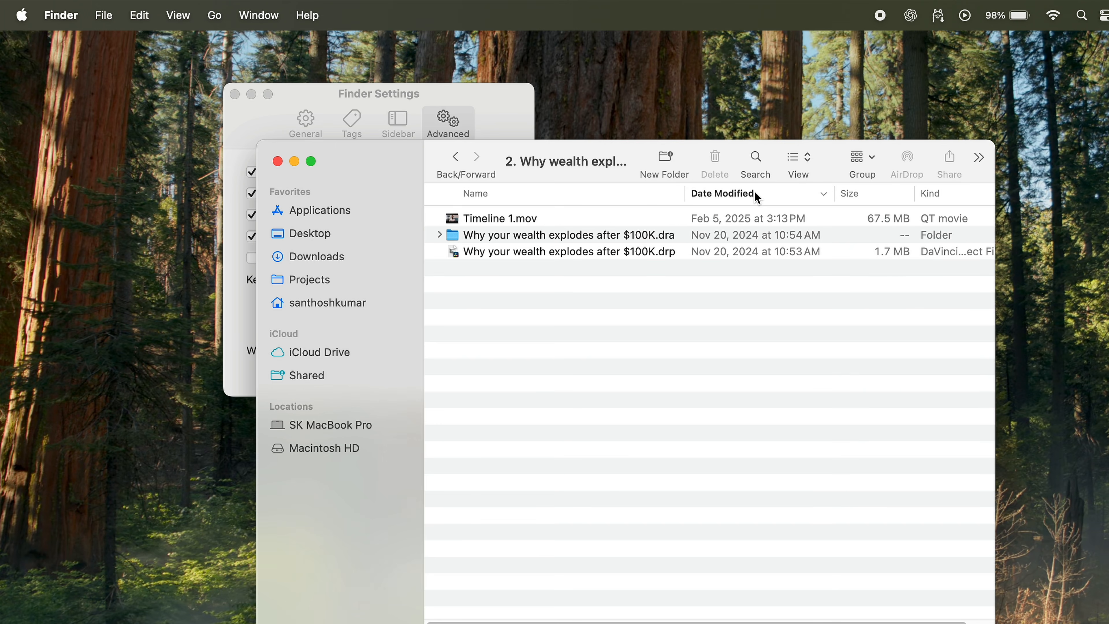
pyautogui.click(600, 194)
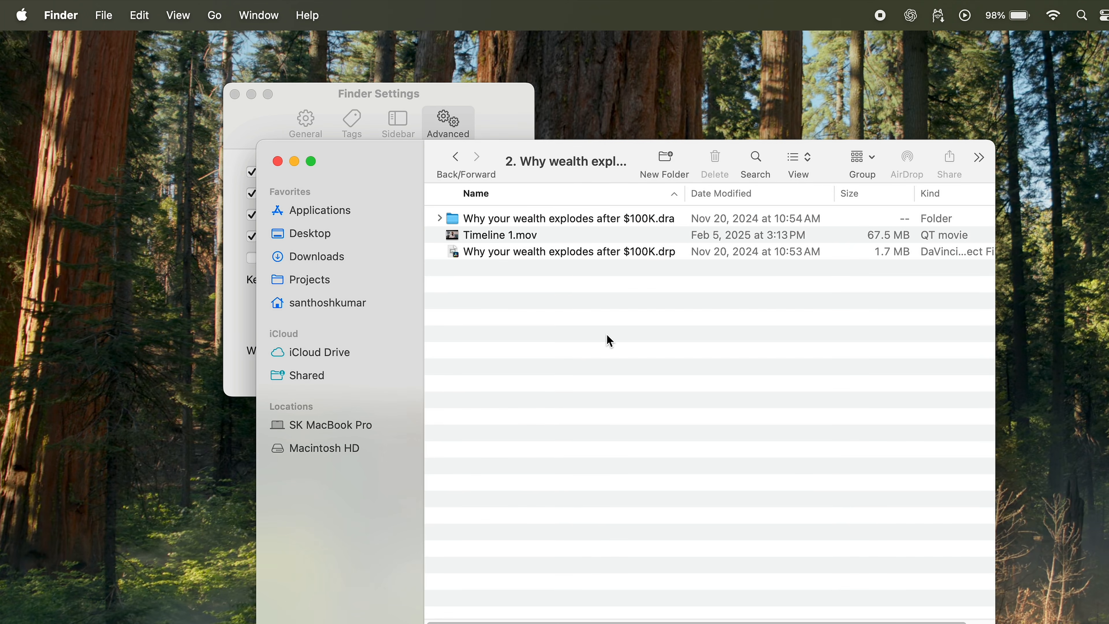
pyautogui.click(455, 157)
# Search the Projects folder for *.dra and clear the search.
pyautogui.click(756, 157)
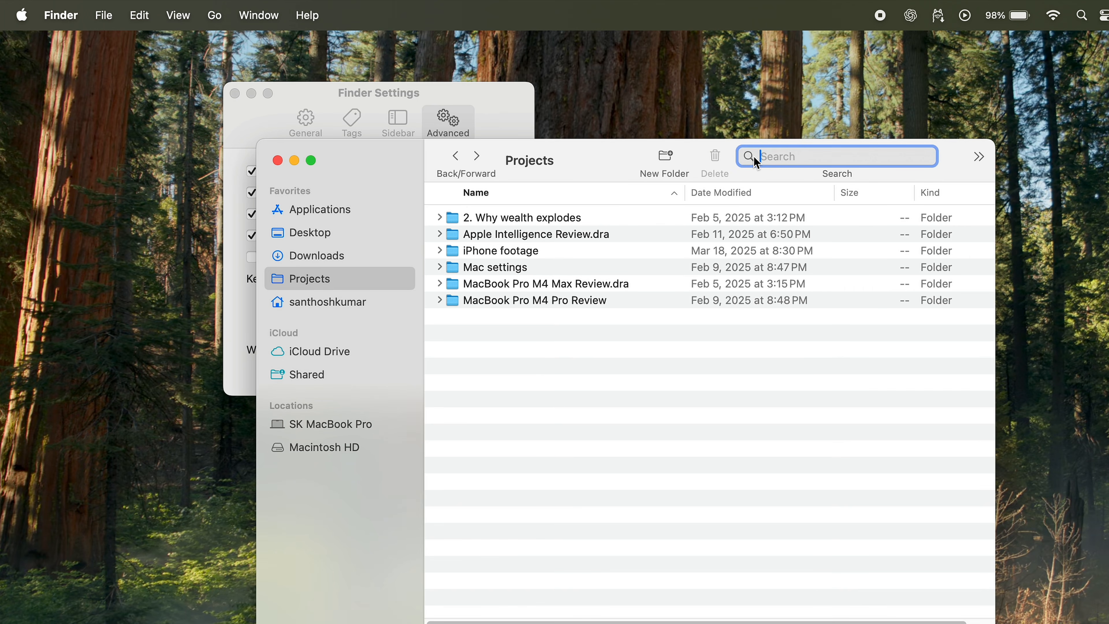
pyautogui.write('*')
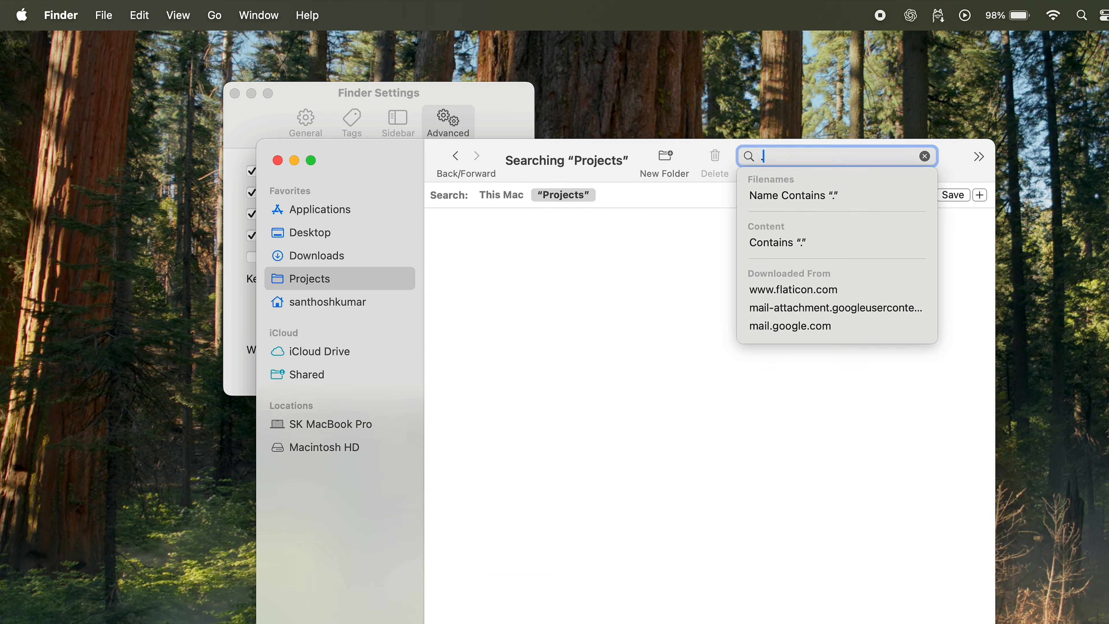
pyautogui.press('Return')
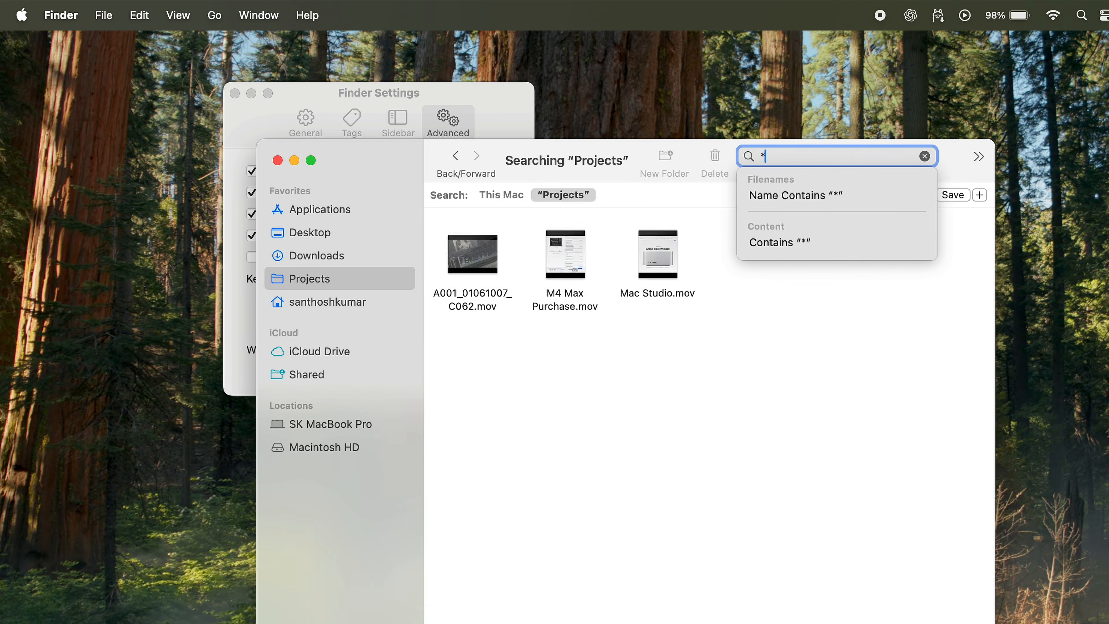
pyautogui.write('.dra')
pyautogui.press('super+a')
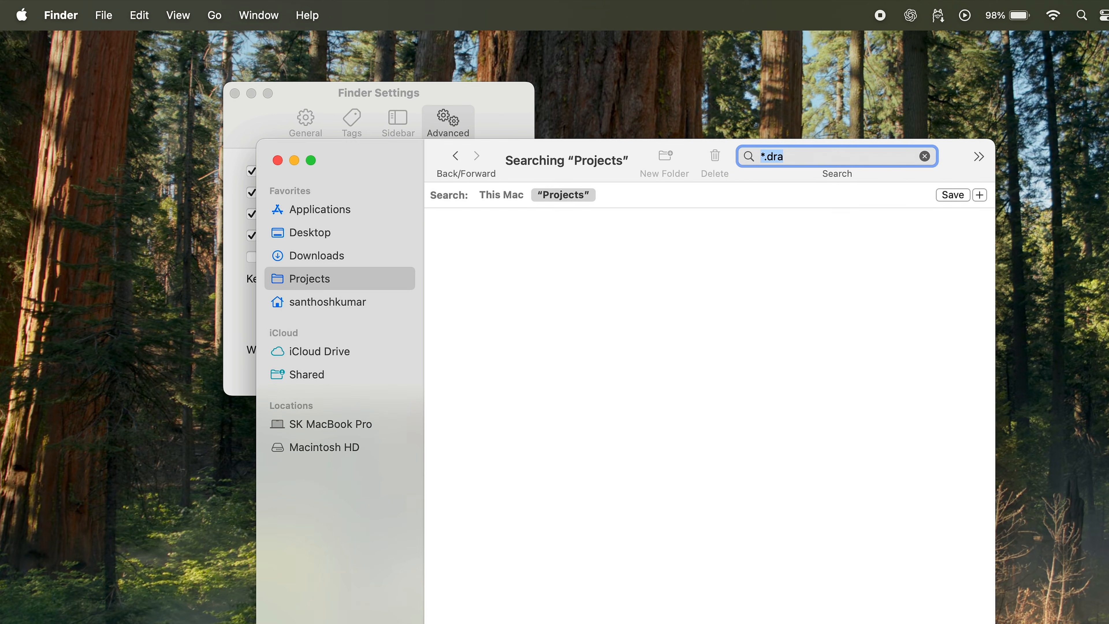
pyautogui.press('BackSpace')
# In Finder's Advanced settings, make searches use Search the Current Folder.
pyautogui.click(309, 98)
pyautogui.click(384, 370)
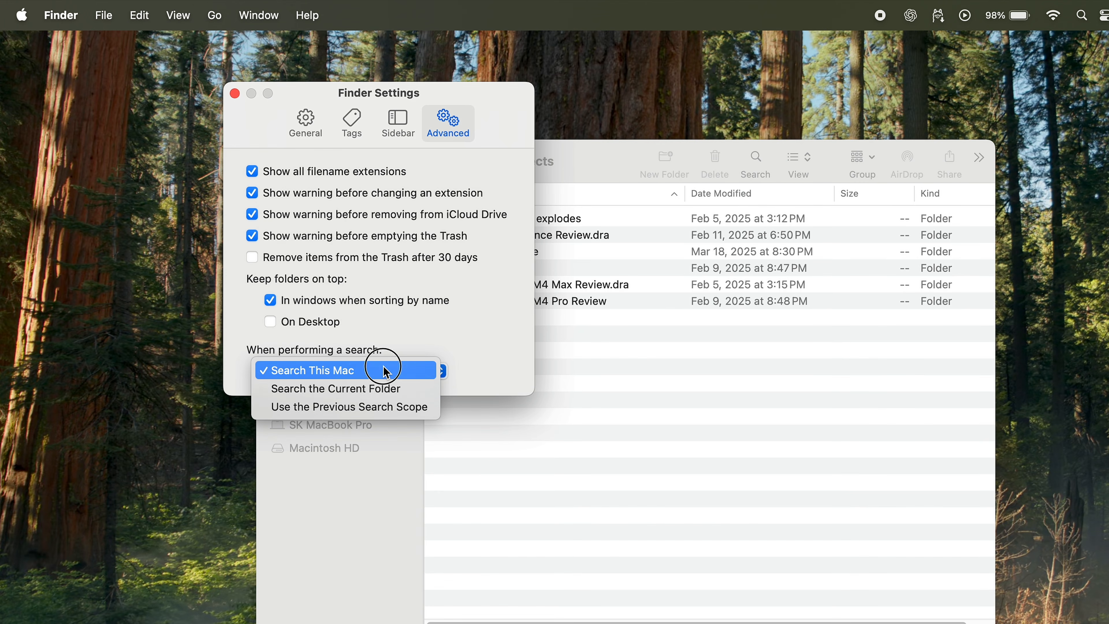
pyautogui.click(378, 390)
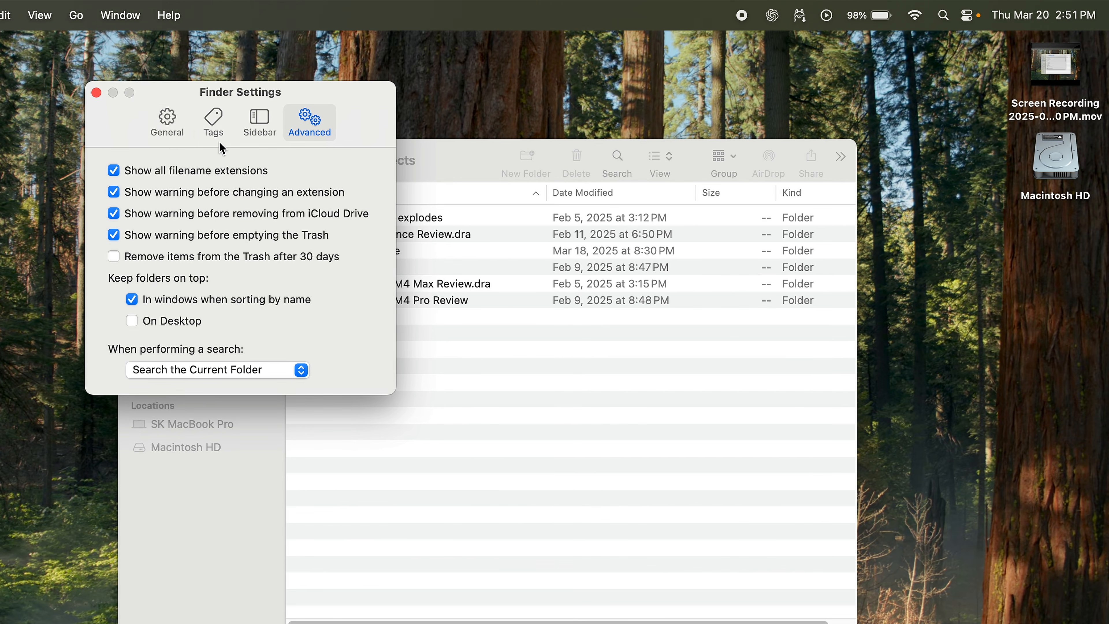
# In Finder's General settings, hide hard disks, external disks, CDs and connected servers from the desktop, and open folders in tabs instead of new windows.
pyautogui.click(311, 122)
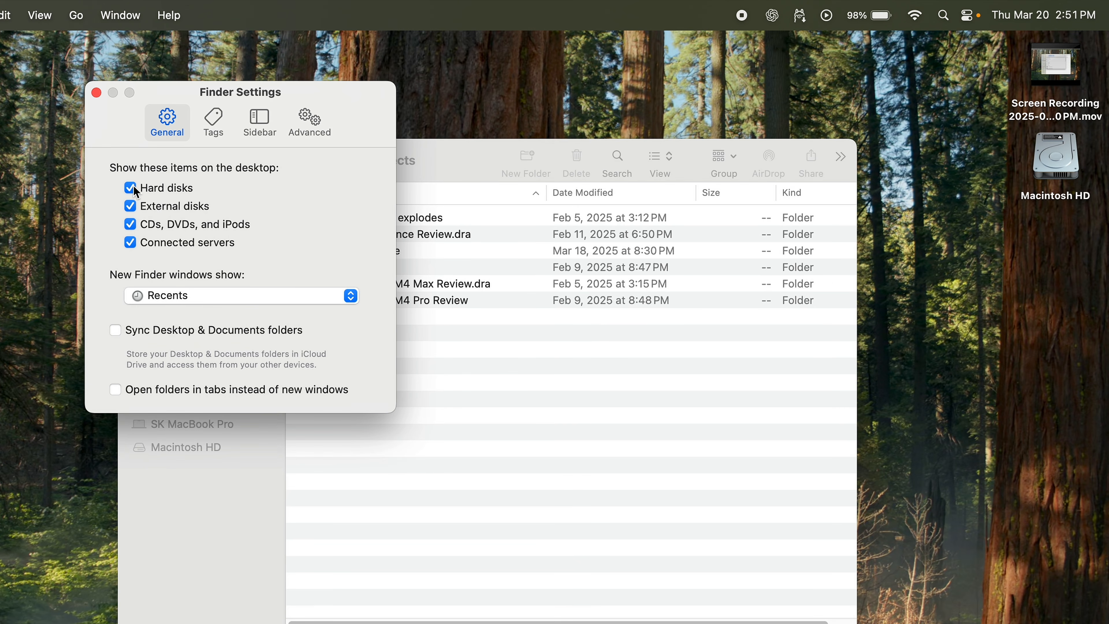
pyautogui.click(131, 206)
pyautogui.click(131, 224)
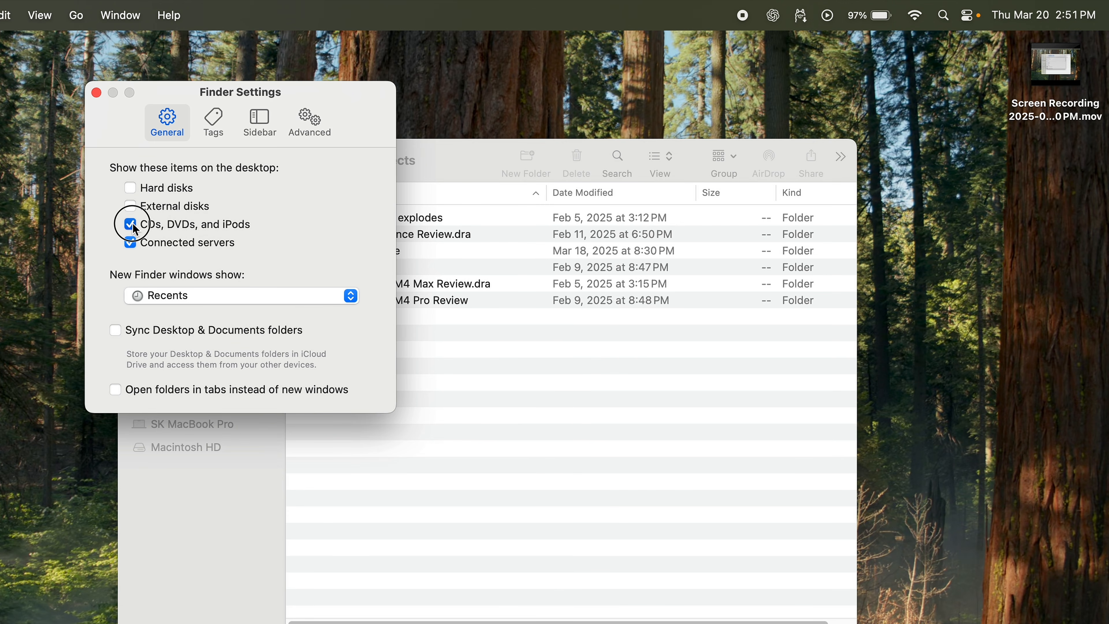
pyautogui.click(129, 243)
pyautogui.click(115, 389)
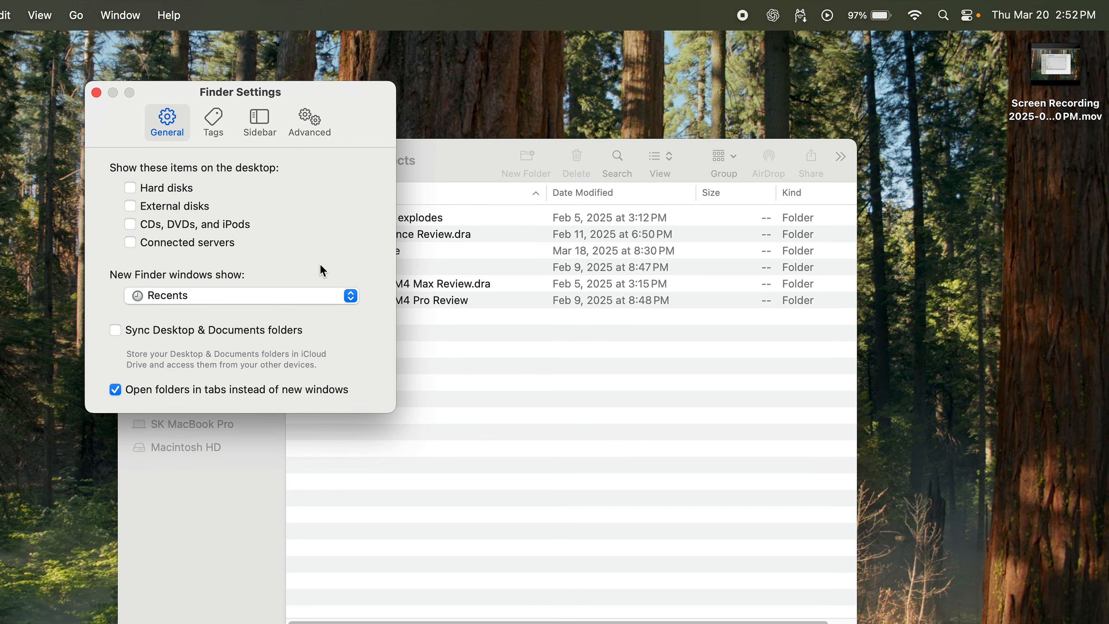
# Open the "2. Why wealth explodes" folder in a new tab and close that tab again.
pyautogui.click(530, 379)
pyautogui.rightClick(399, 217)
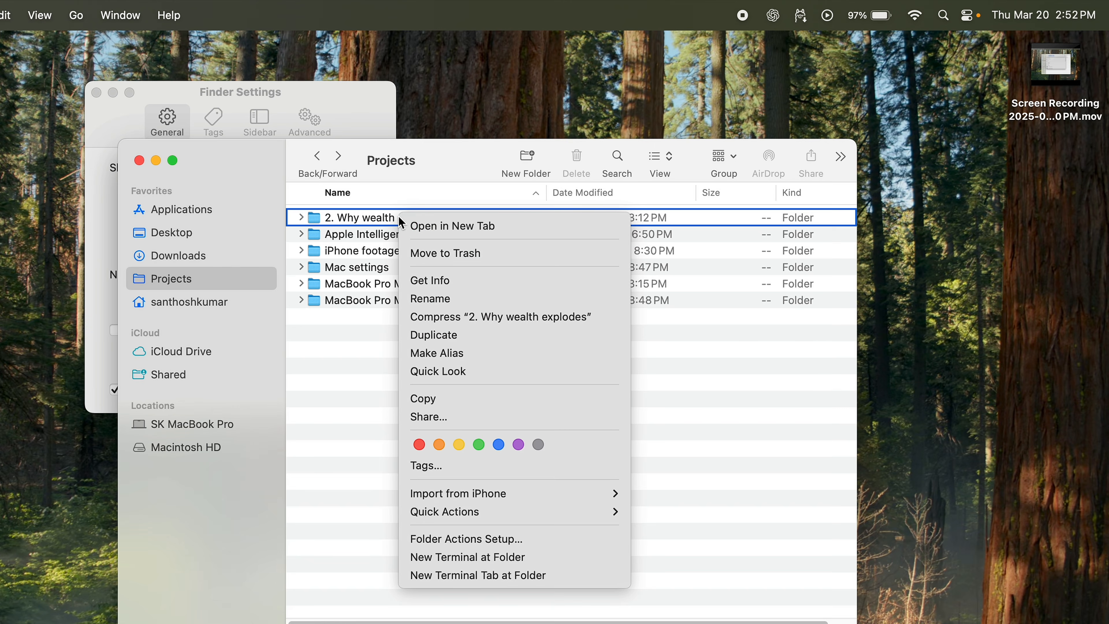
pyautogui.click(454, 220)
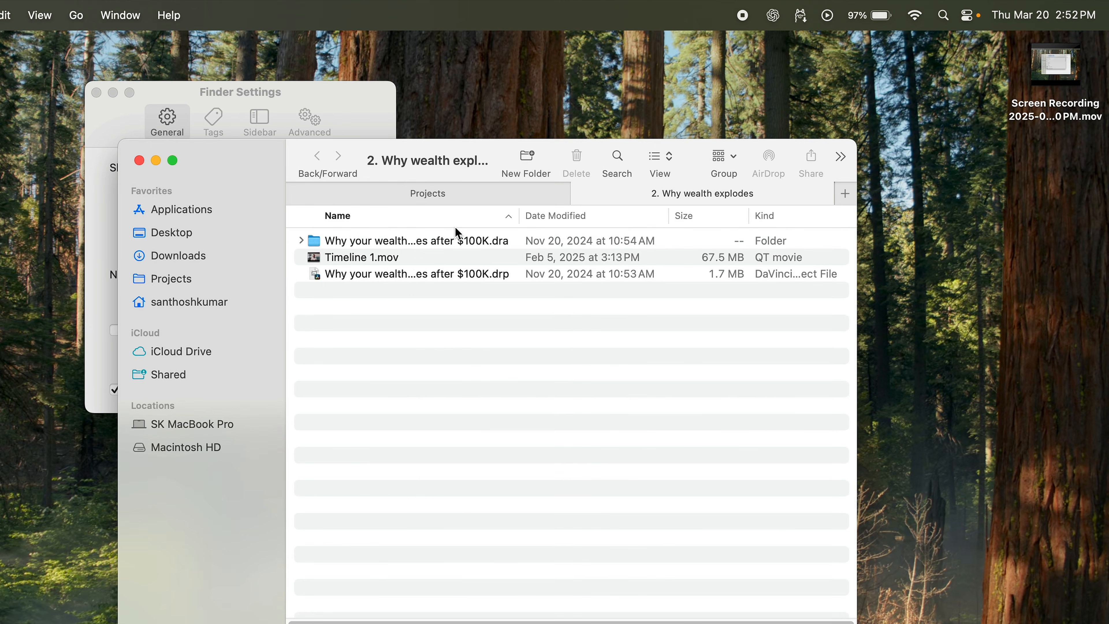
pyautogui.click(579, 194)
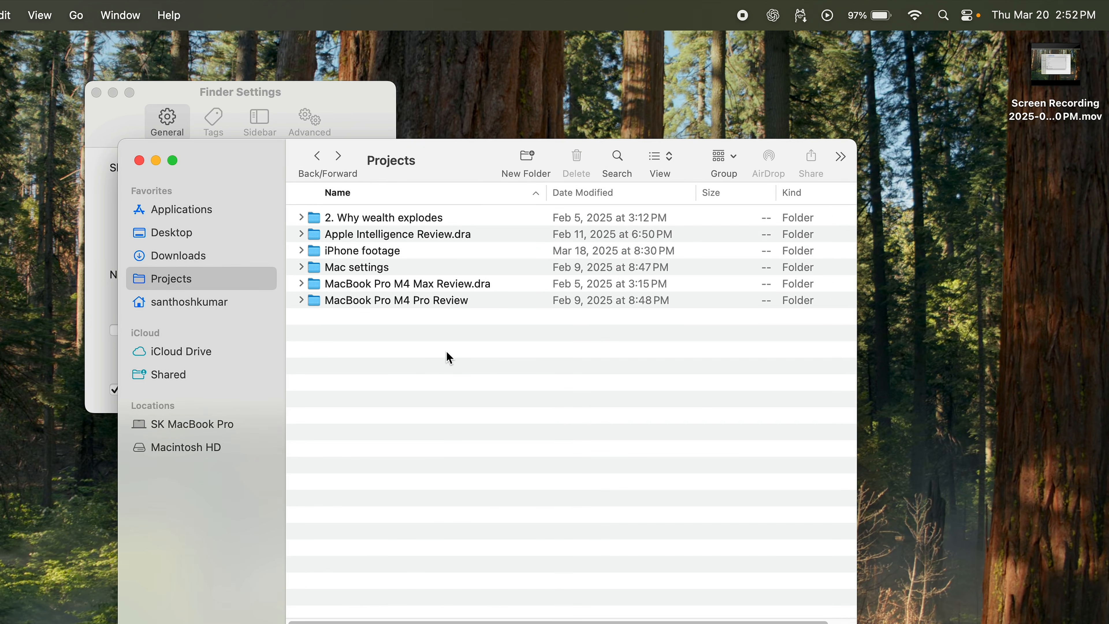
# Close the Finder Settings window and the Projects window.
pyautogui.click(106, 89)
pyautogui.click(96, 92)
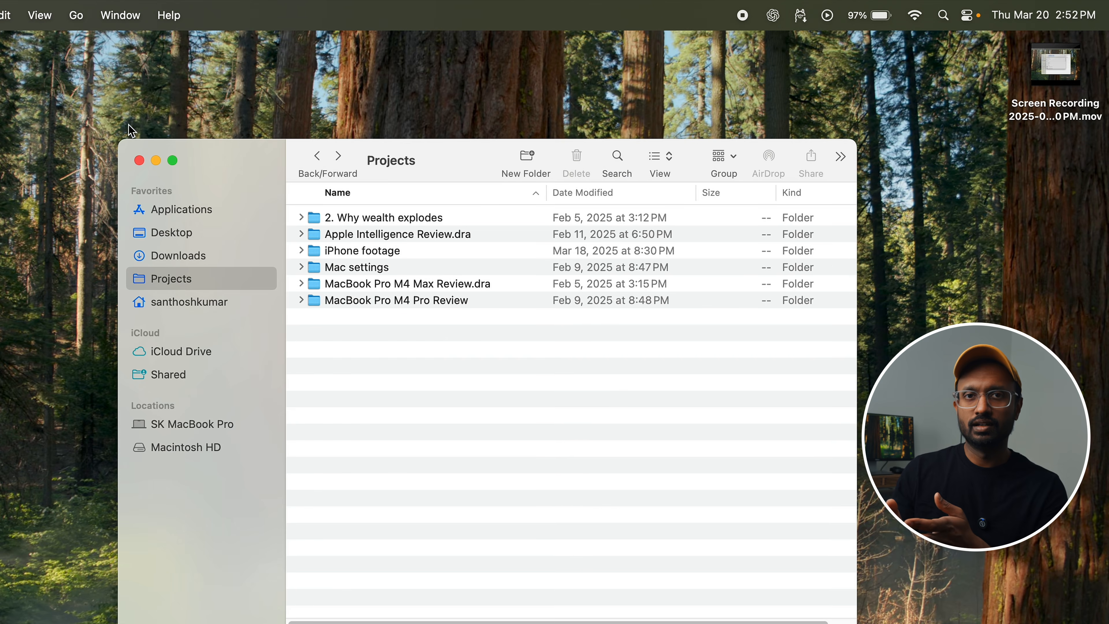
pyautogui.click(139, 161)
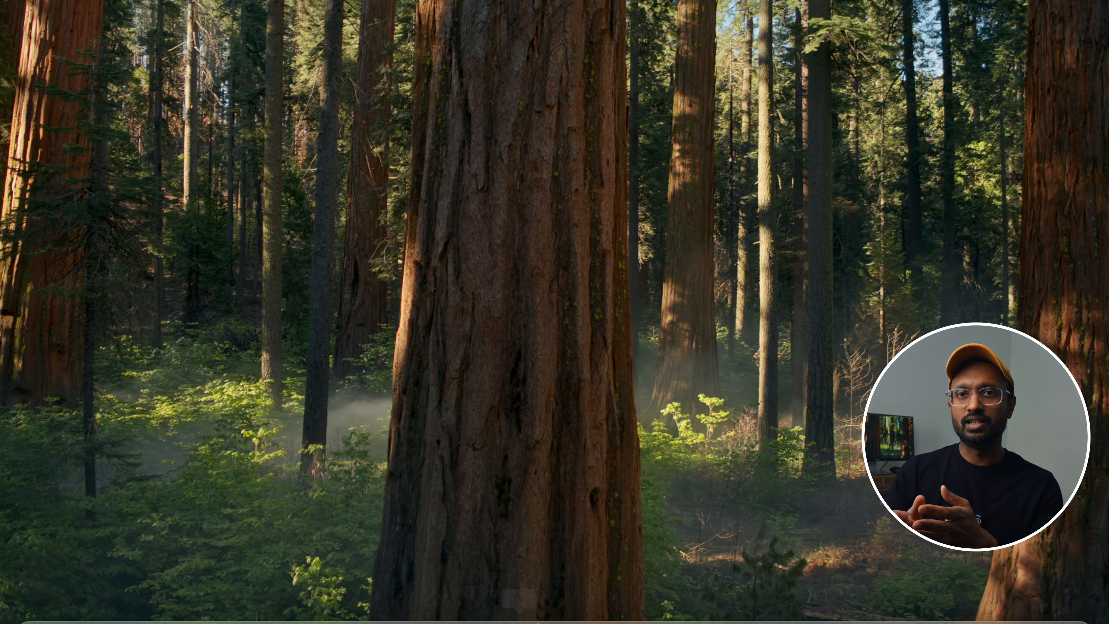
# Remove Maps, Photos and FaceTime from the Dock.
pyautogui.moveTo(538, 621)
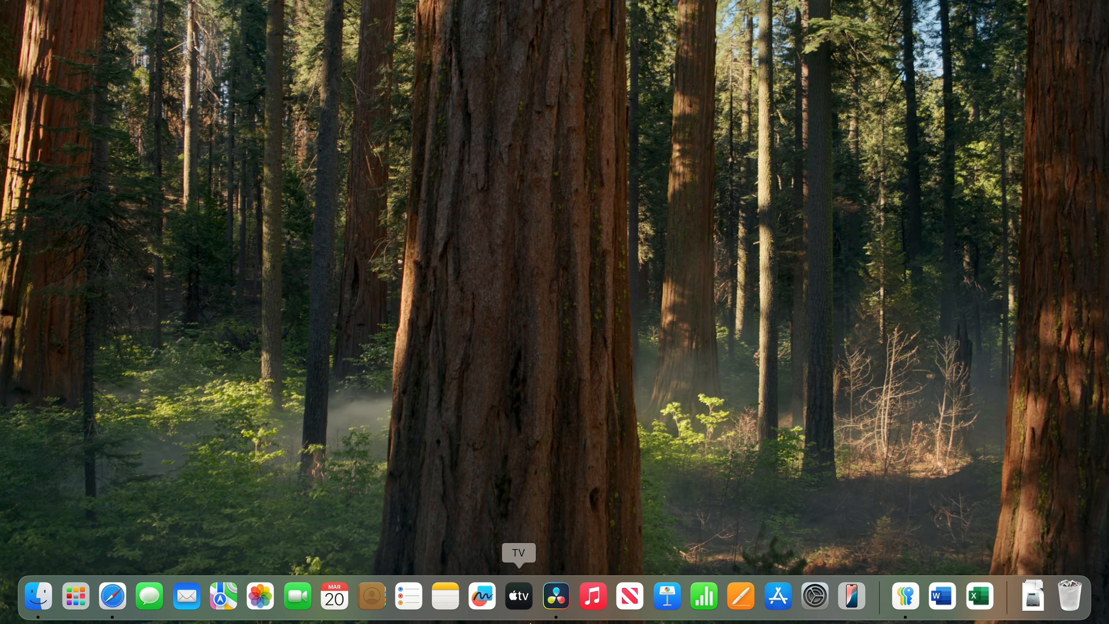
pyautogui.rightClick(223, 596)
pyautogui.moveTo(268, 517)
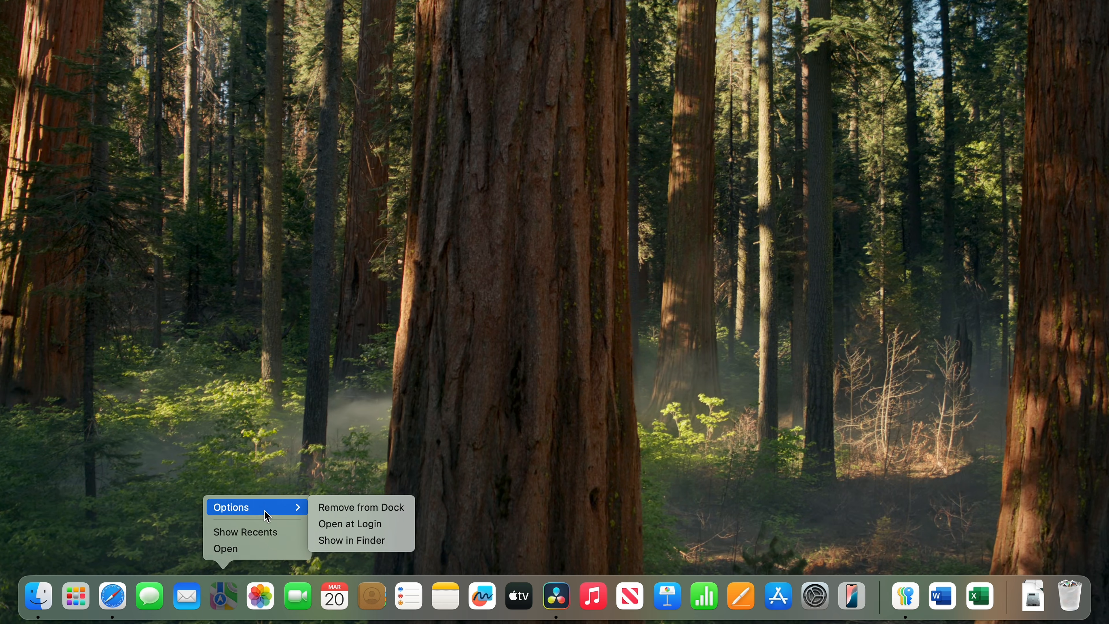
pyautogui.click(346, 511)
pyautogui.rightClick(231, 601)
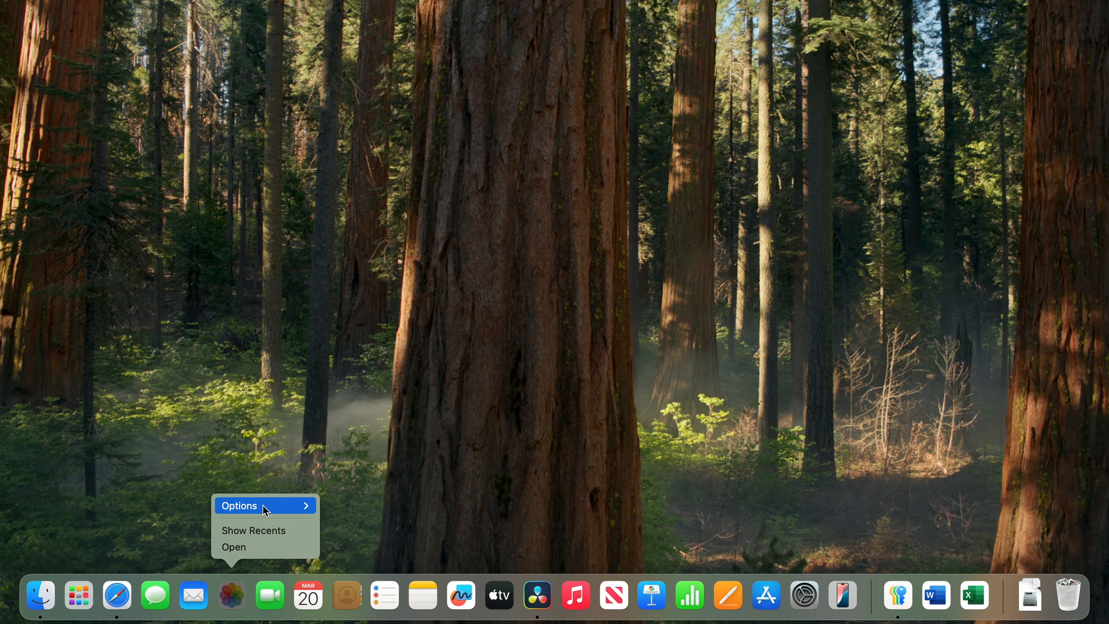
pyautogui.moveTo(268, 503)
pyautogui.click(366, 505)
pyautogui.rightClick(246, 597)
pyautogui.moveTo(333, 504)
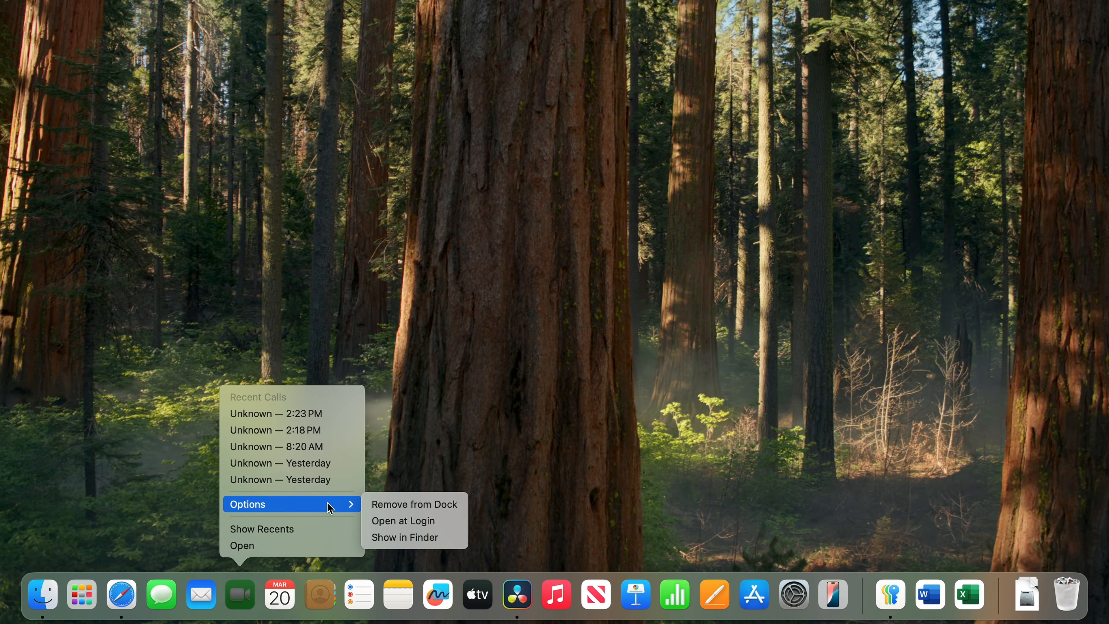
pyautogui.click(395, 503)
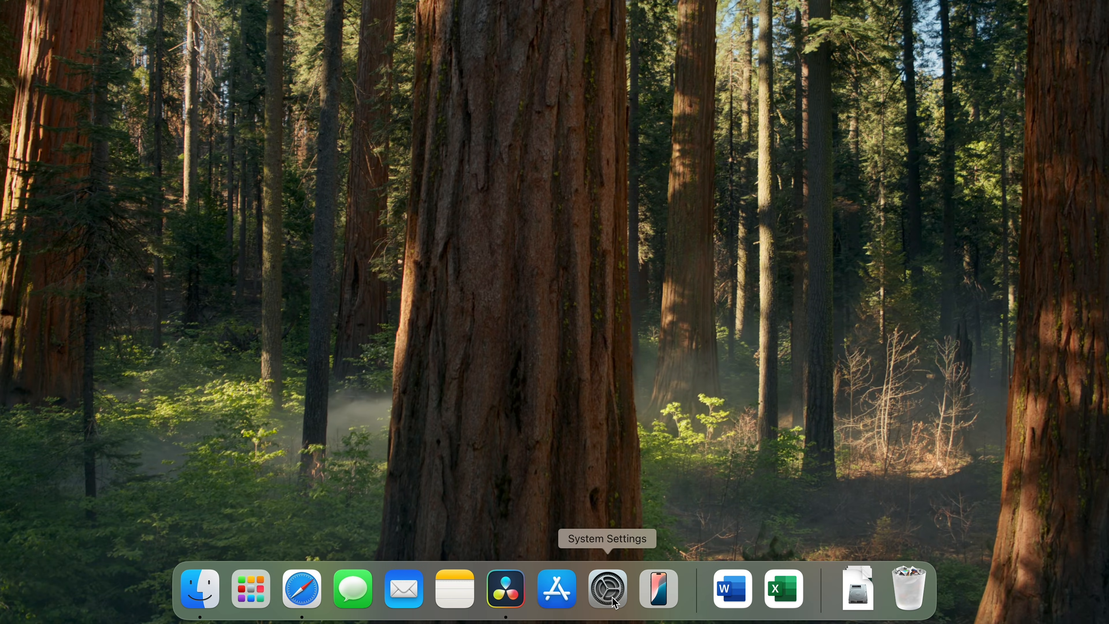
# In System Settings' Desktop & Dock section, set the Dock's position on screen to Left and reveal the Dock.
pyautogui.click(608, 588)
pyautogui.click(128, 352)
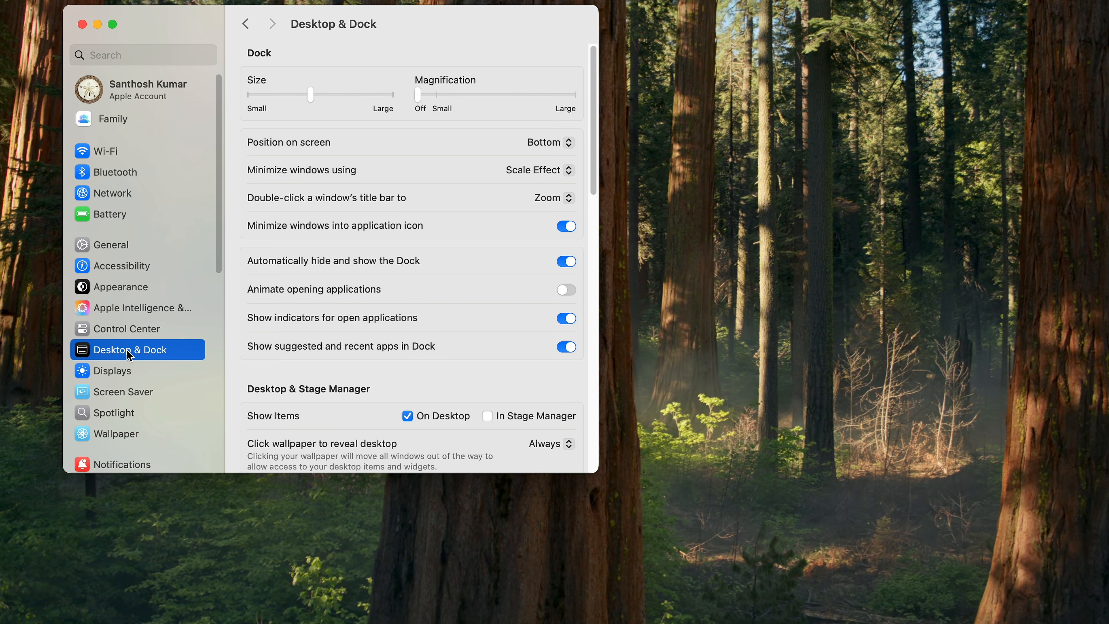
pyautogui.click(550, 142)
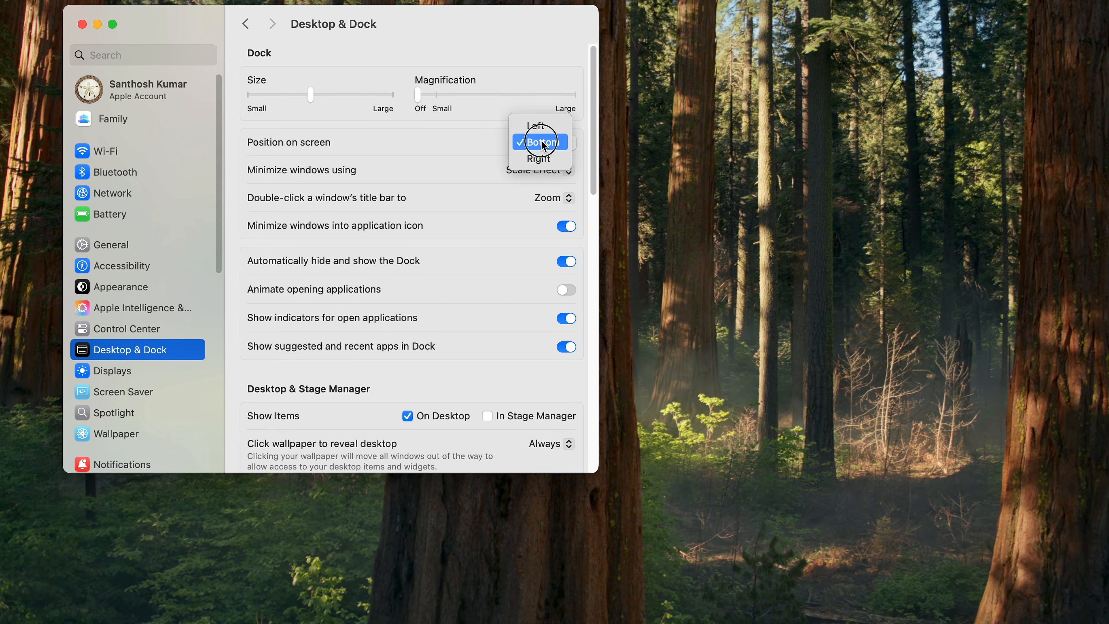
pyautogui.click(539, 122)
pyautogui.moveTo(0, 326)
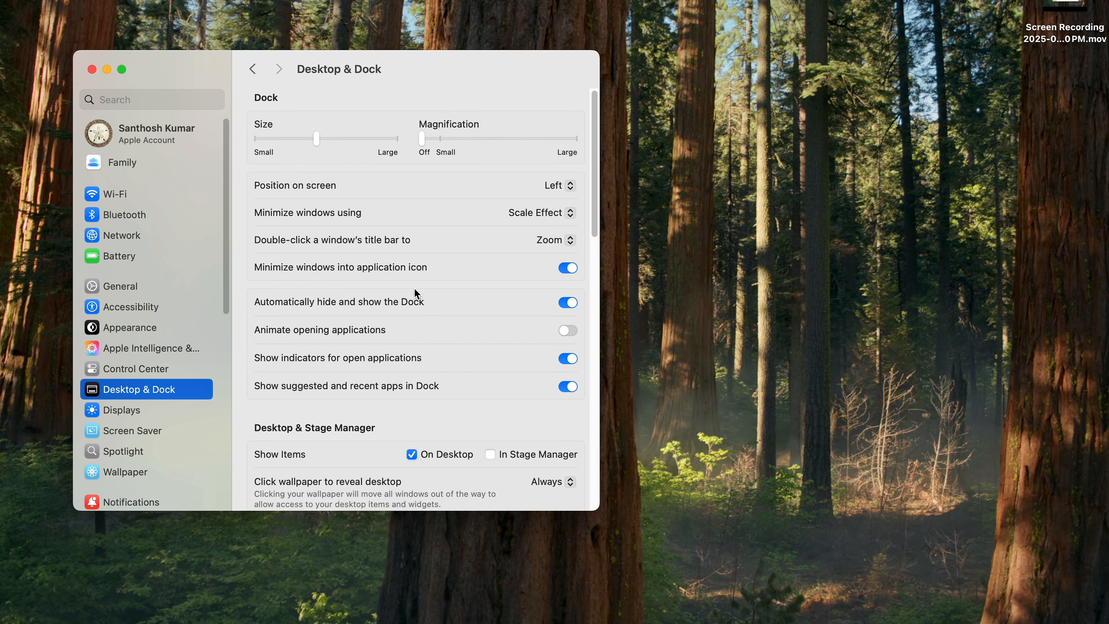
# Keep Scale Effect for minimizing, set the title bar double-click action to Fill, and test it on the Safari window.
pyautogui.click(537, 213)
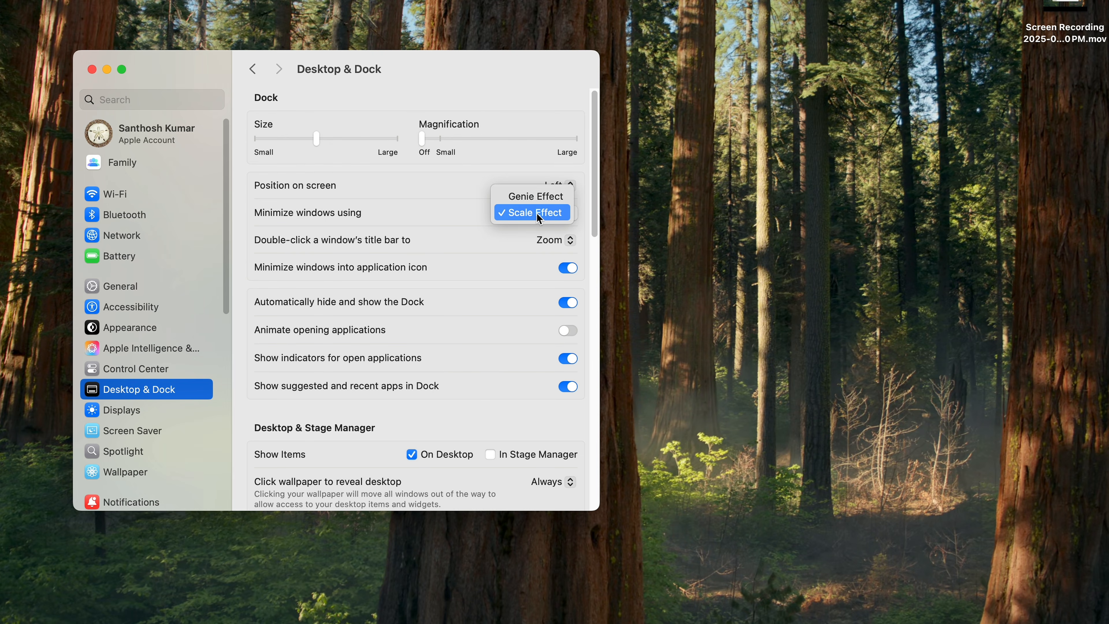
pyautogui.click(540, 215)
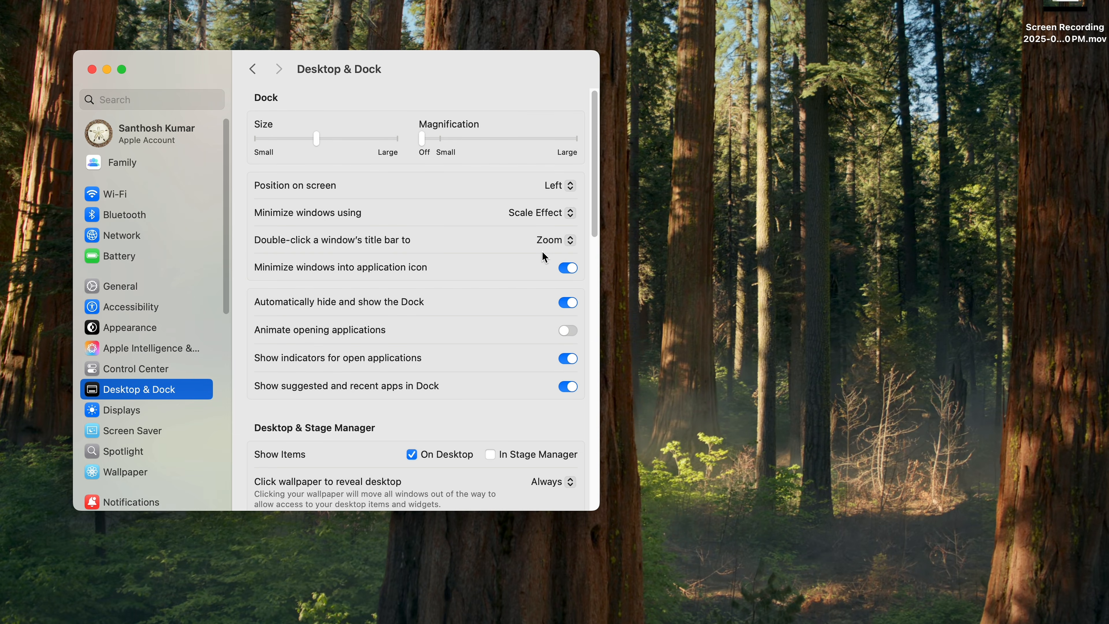
pyautogui.click(549, 242)
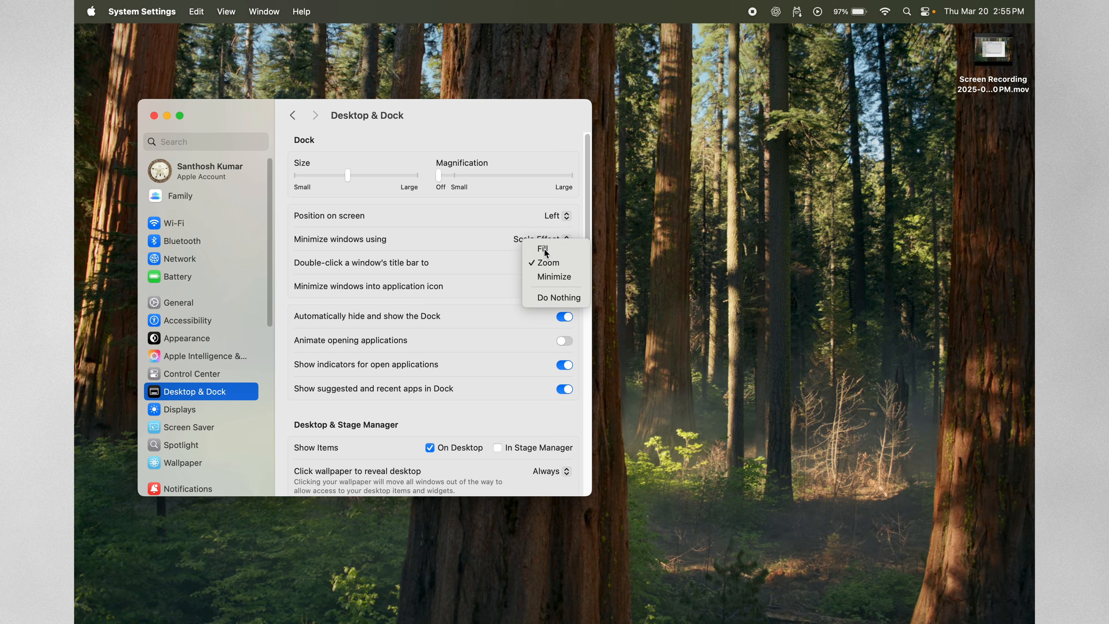
pyautogui.click(544, 225)
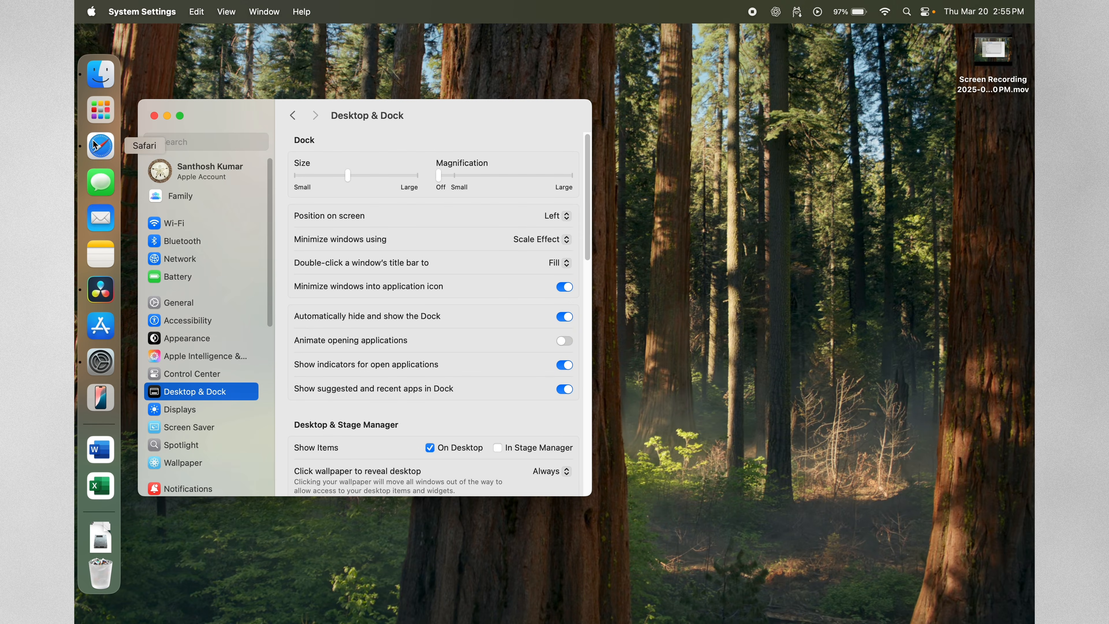
pyautogui.click(100, 146)
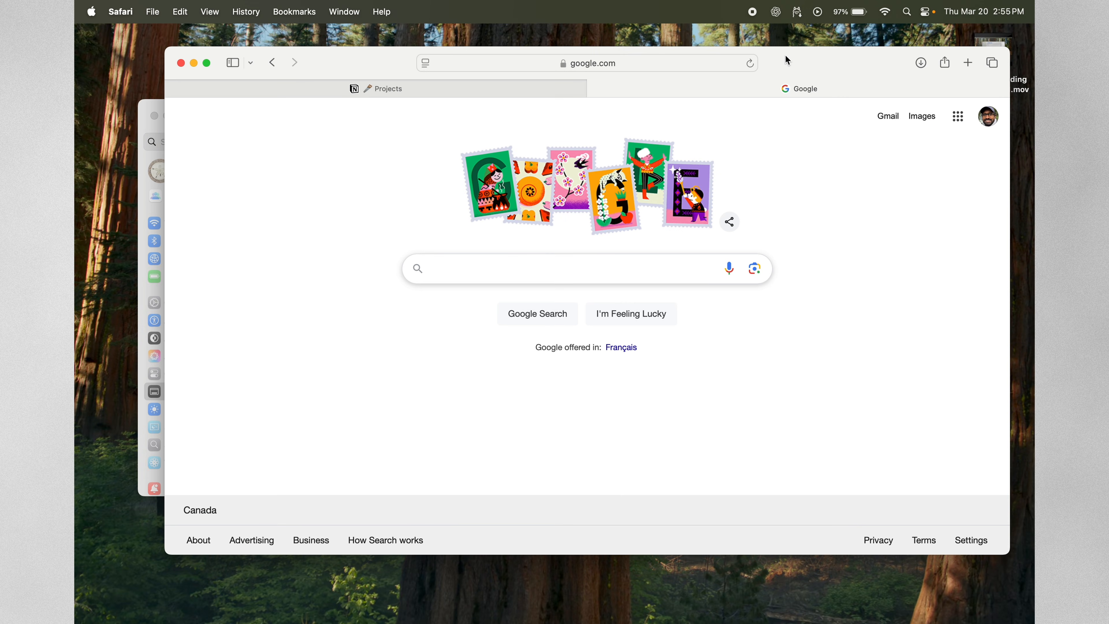
pyautogui.doubleClick(788, 61)
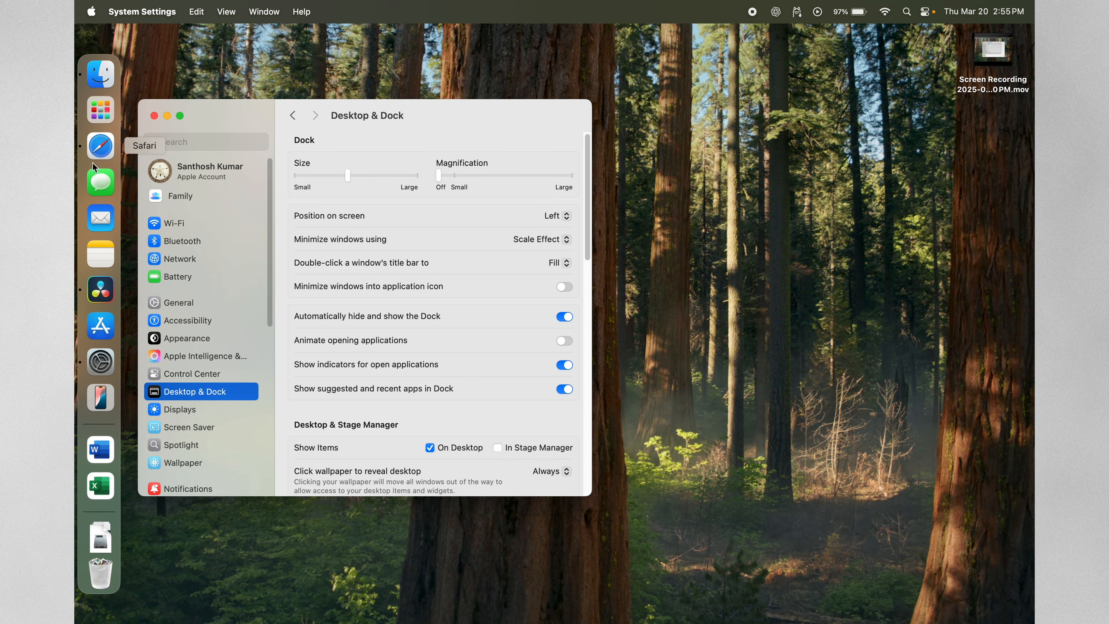
# Minimize the Safari window with minimizing into the application icon turned off, and check the Dock for it.
pyautogui.click(93, 162)
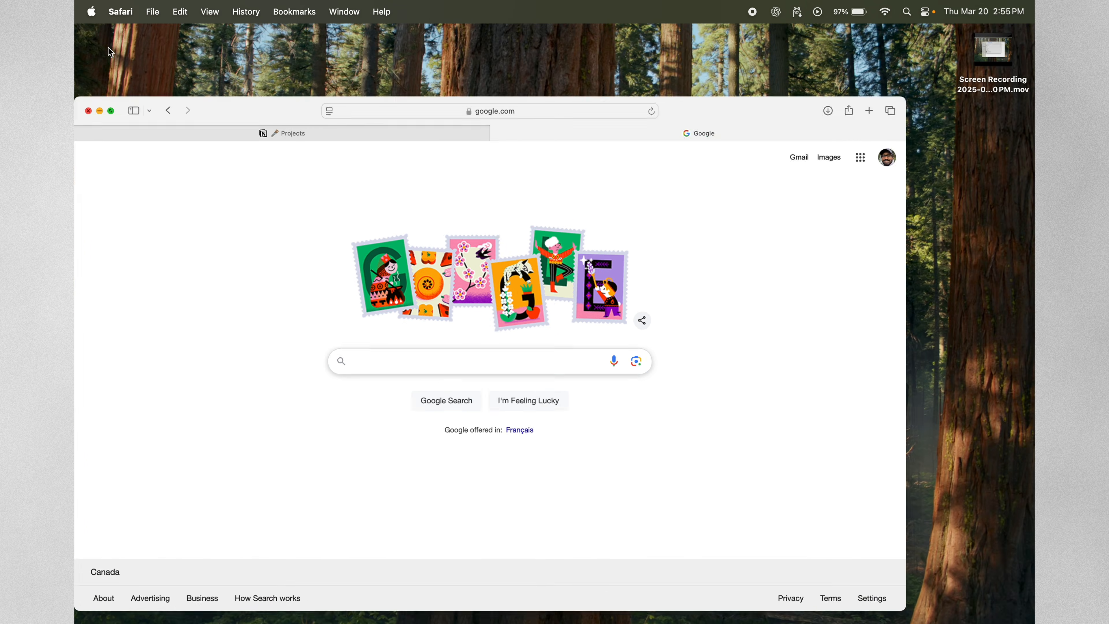
pyautogui.click(109, 46)
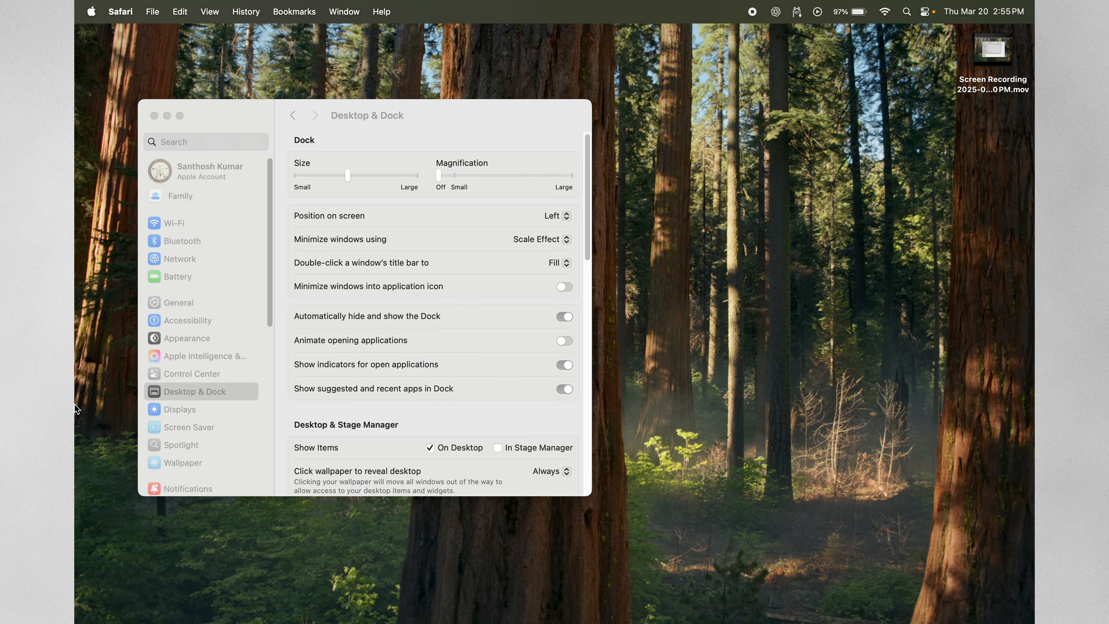
pyautogui.moveTo(74, 404)
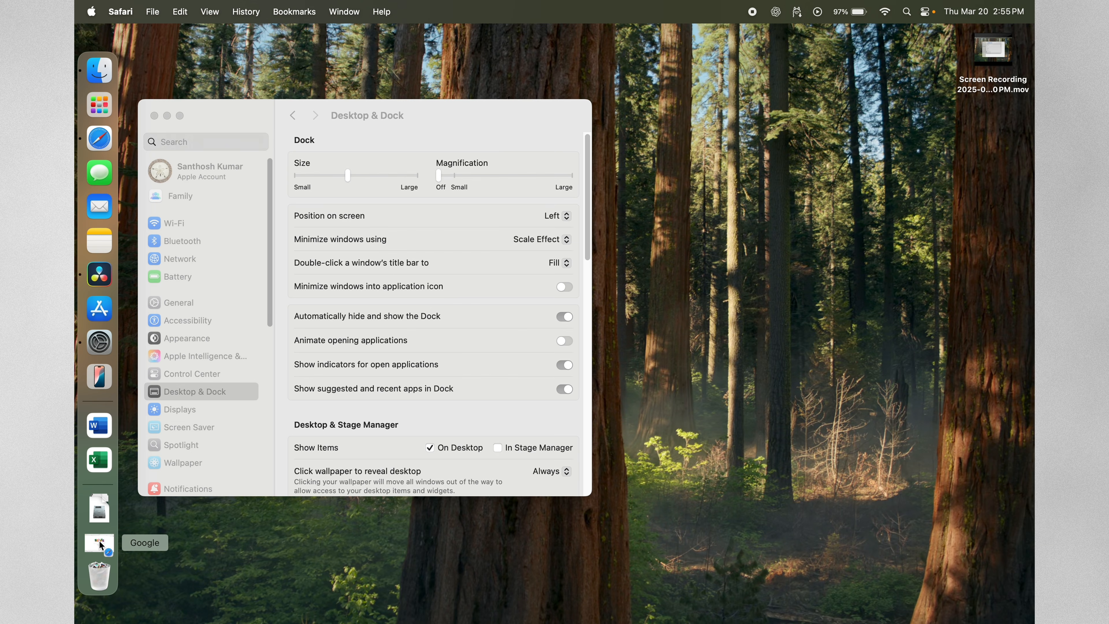
# Turn on minimizing windows into the application icon, and test it by minimizing the Safari window.
pyautogui.click(283, 273)
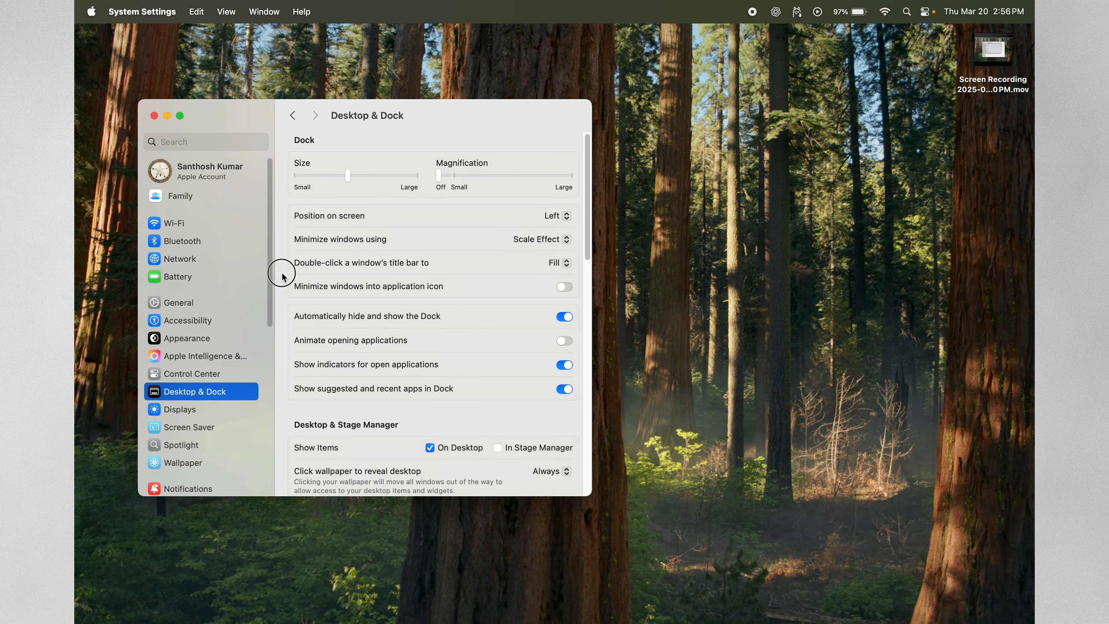
pyautogui.click(565, 288)
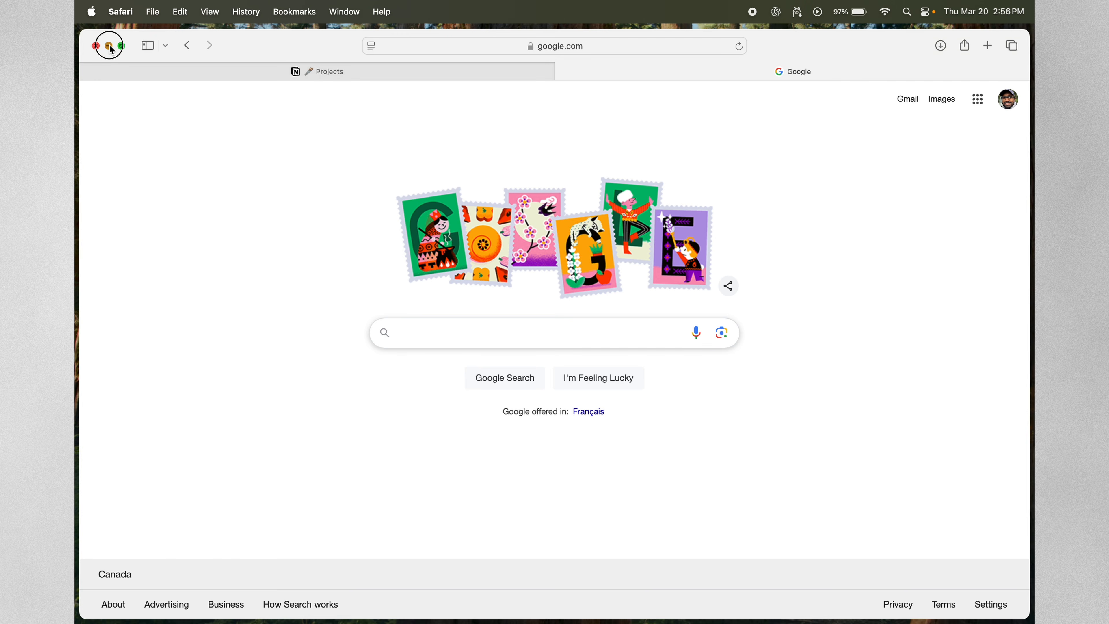
pyautogui.click(109, 45)
pyautogui.moveTo(74, 294)
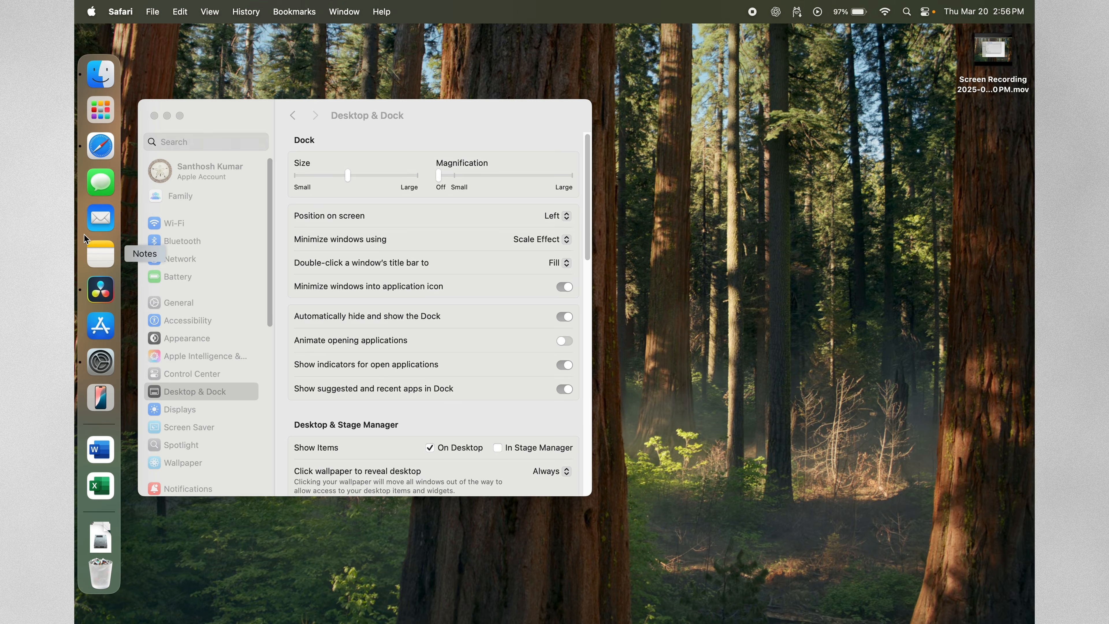
# Try switching automatic Dock hiding off and back on, and the animation of opening applications on and back off.
pyautogui.click(285, 294)
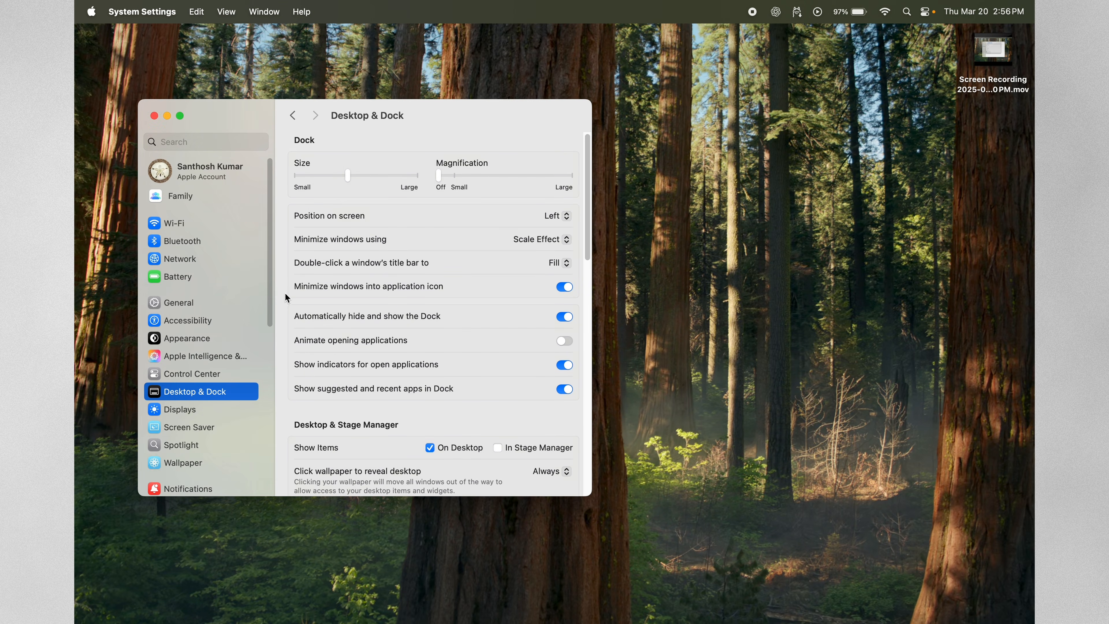
pyautogui.click(565, 317)
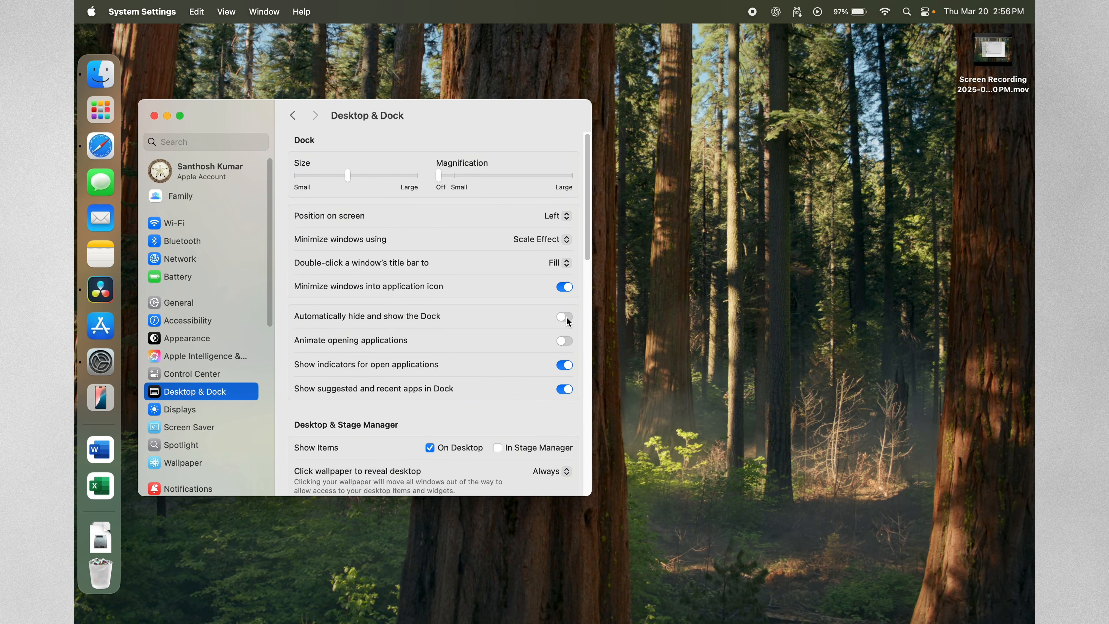
pyautogui.click(566, 317)
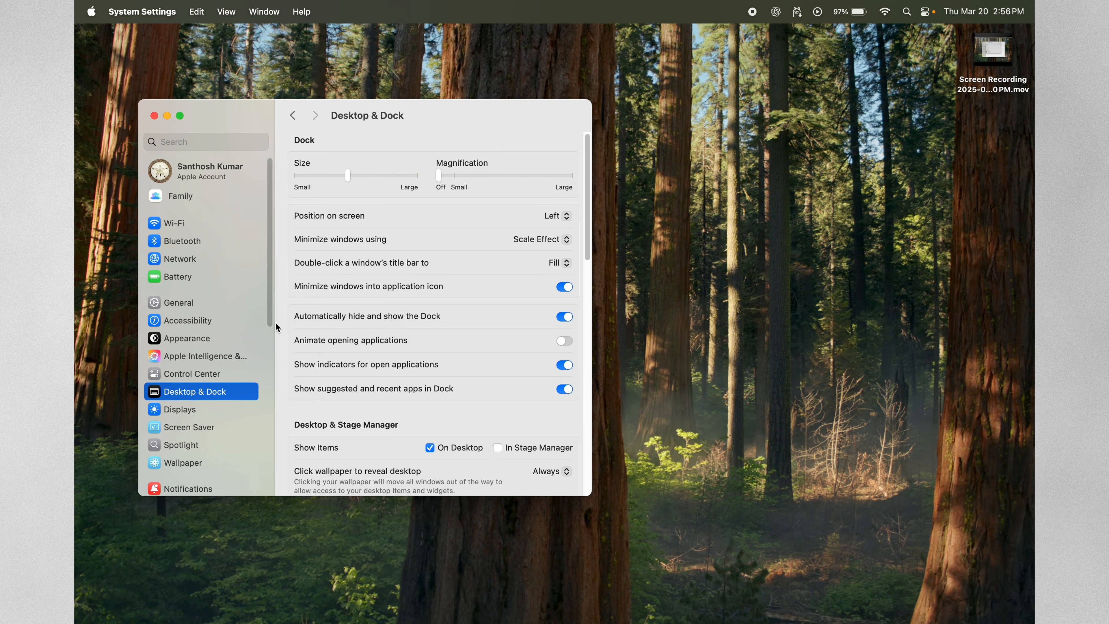
pyautogui.click(565, 342)
pyautogui.click(564, 342)
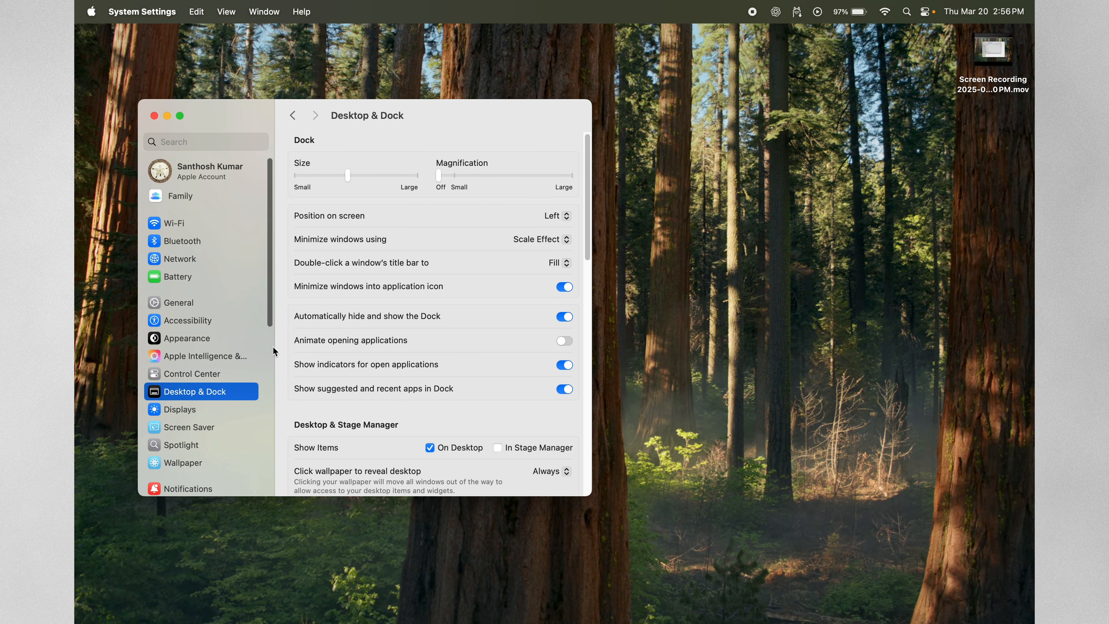
# Try the Dock without indicators for open applications, restore them, and turn off suggested and recent apps in the Dock.
pyautogui.click(566, 369)
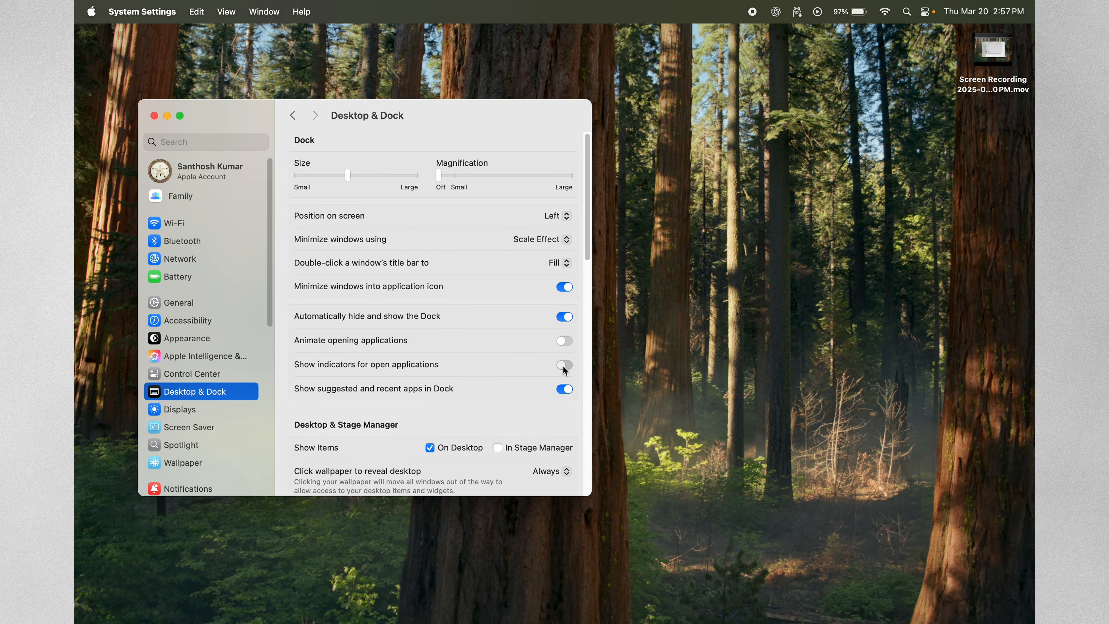
pyautogui.moveTo(75, 281)
pyautogui.moveTo(75, 405)
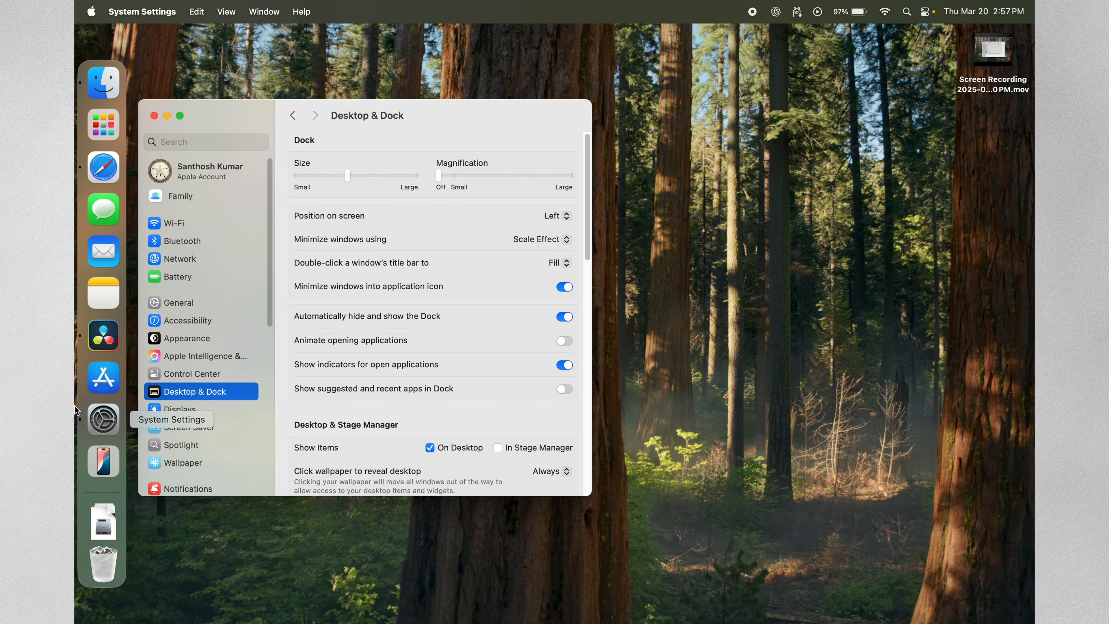
# Open Microsoft Word with a Spotlight search for "word", minimize its window, and check the Dock for it.
pyautogui.press('super+space')
pyautogui.write('word')
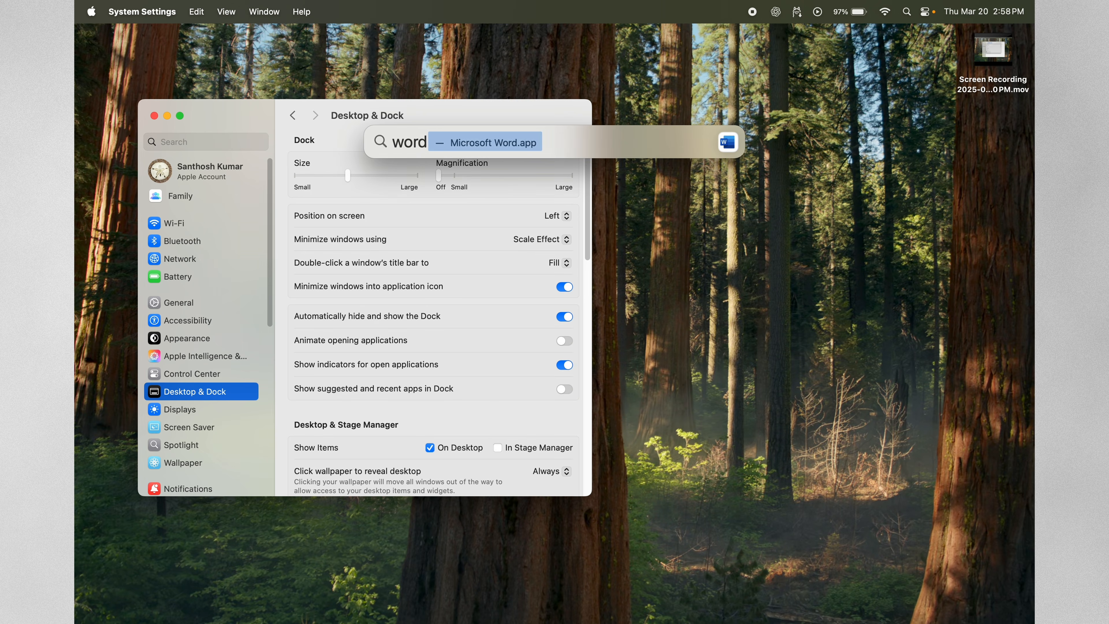
pyautogui.press('Return')
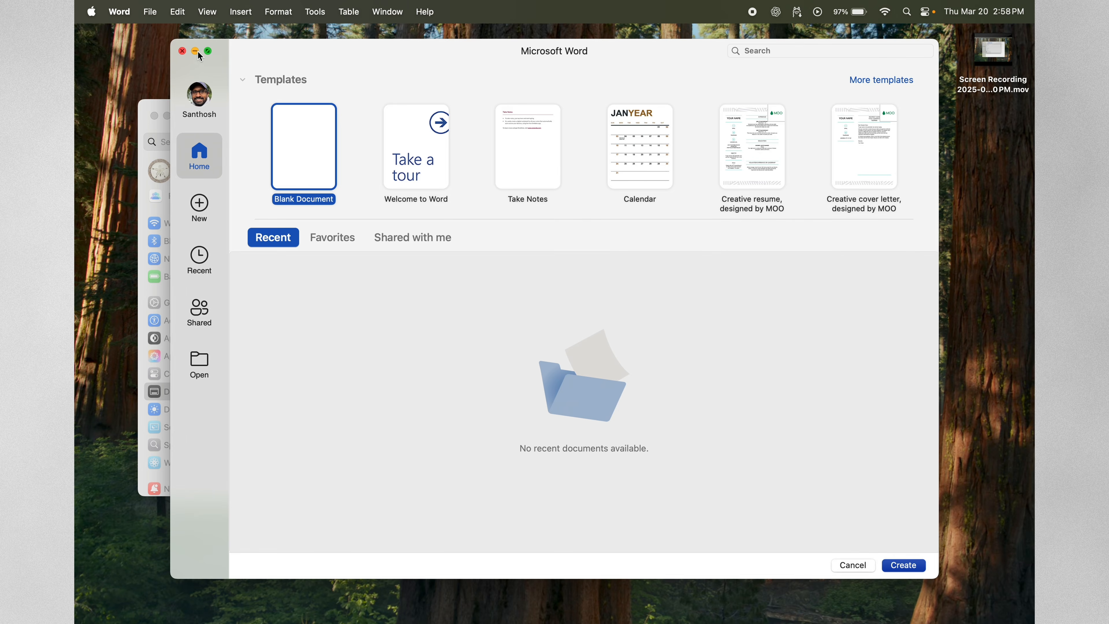
pyautogui.click(196, 51)
pyautogui.moveTo(75, 394)
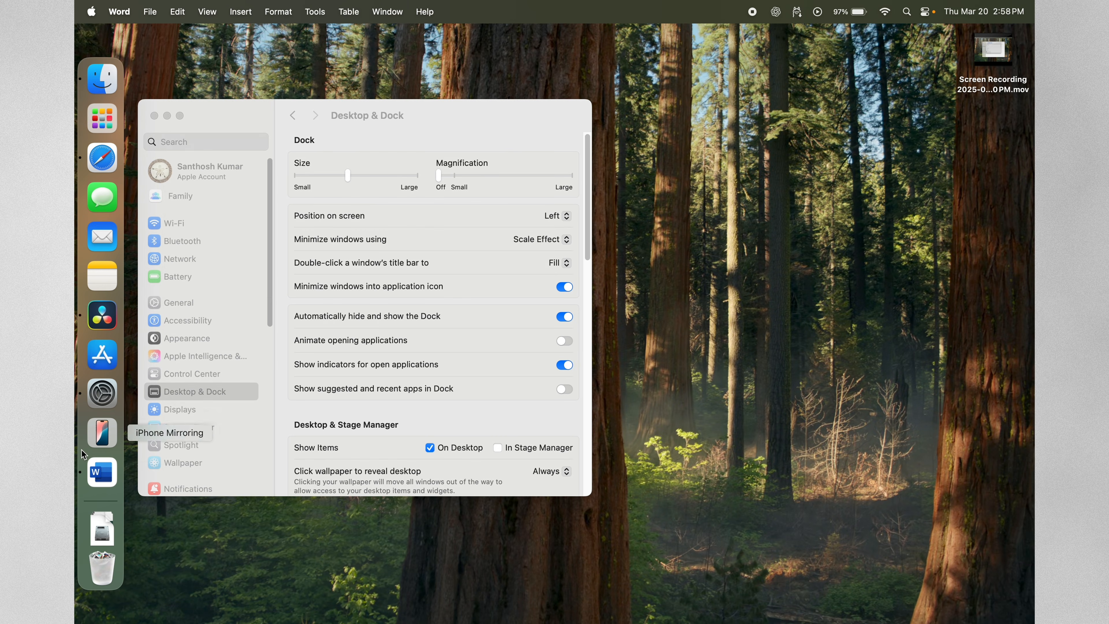
# Set Microsoft Word to be kept in the Dock.
pyautogui.rightClick(102, 472)
pyautogui.moveTo(161, 488)
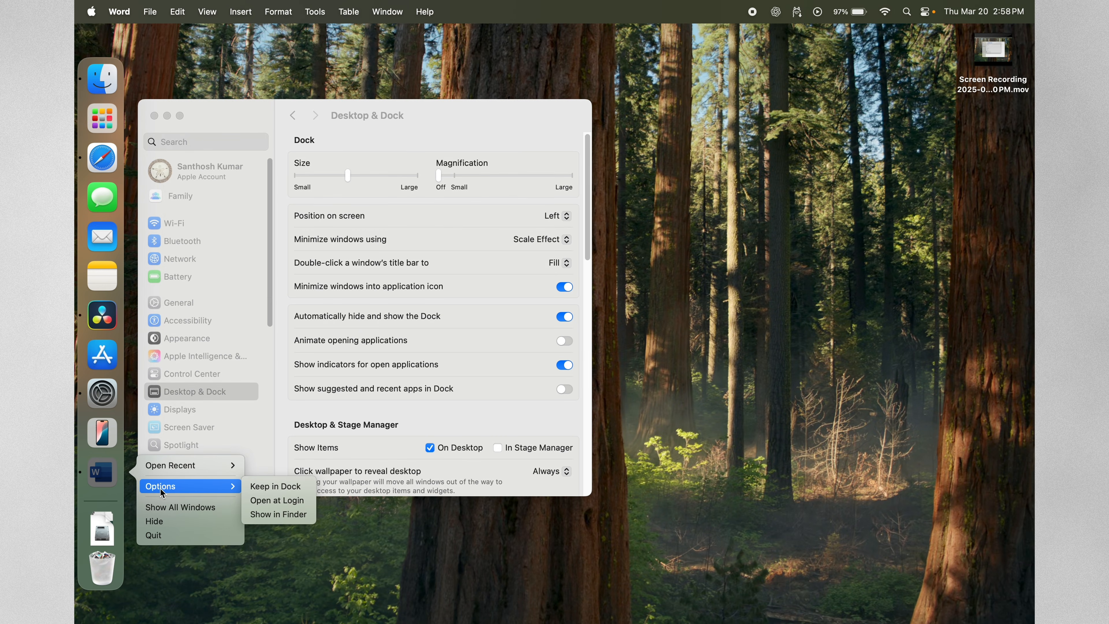
pyautogui.click(307, 487)
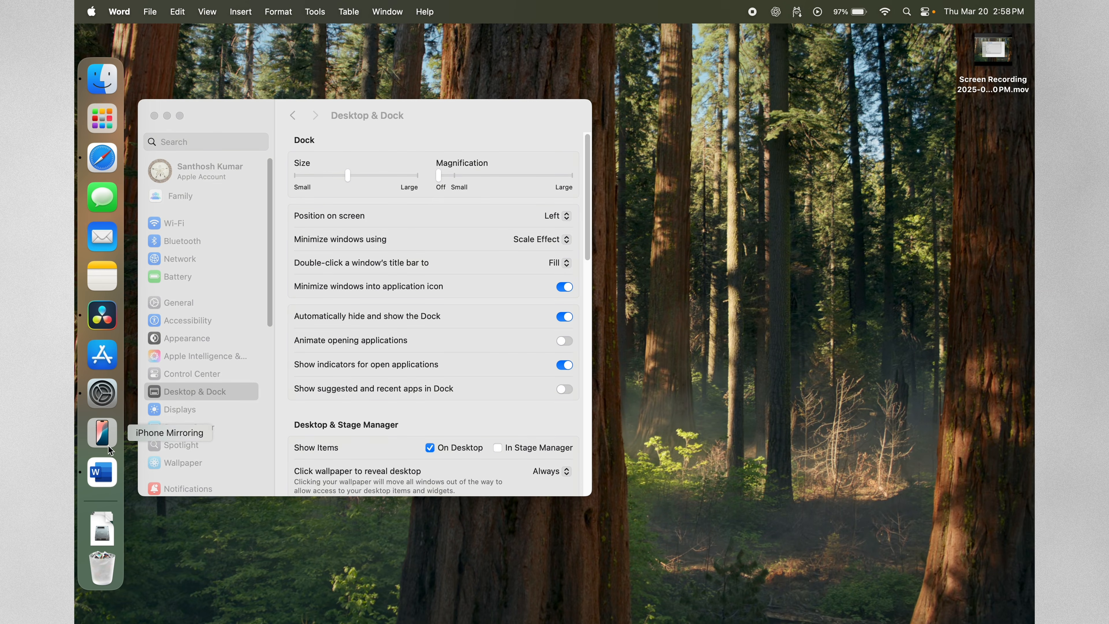
# Return to the Desktop & Dock settings and turn off showing items on the desktop.
pyautogui.click(375, 409)
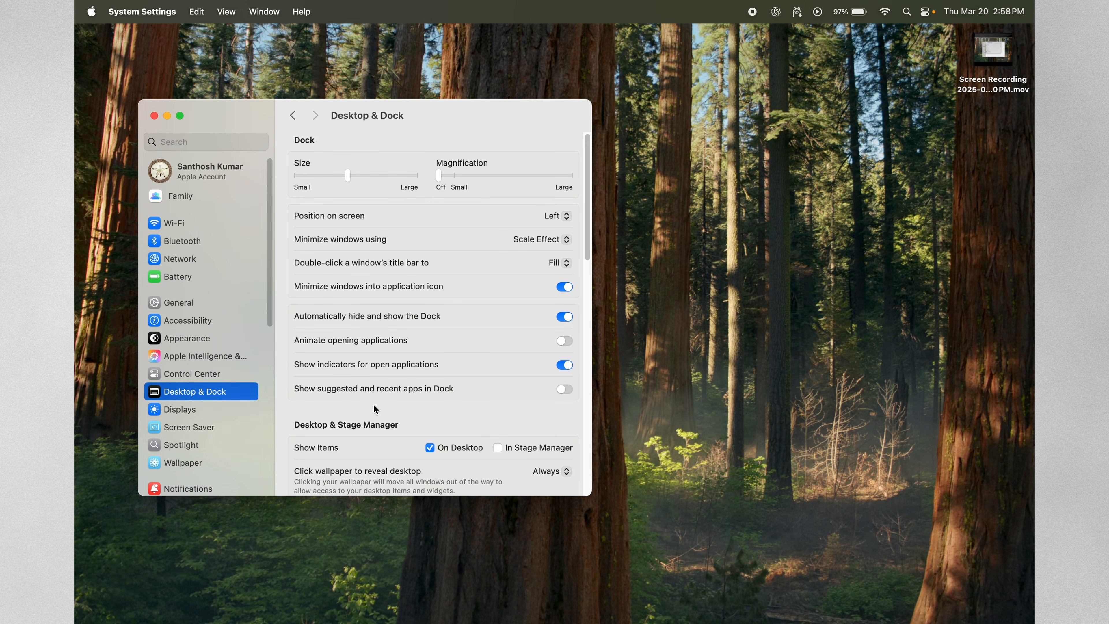
pyautogui.scroll(-1, 375, 409)
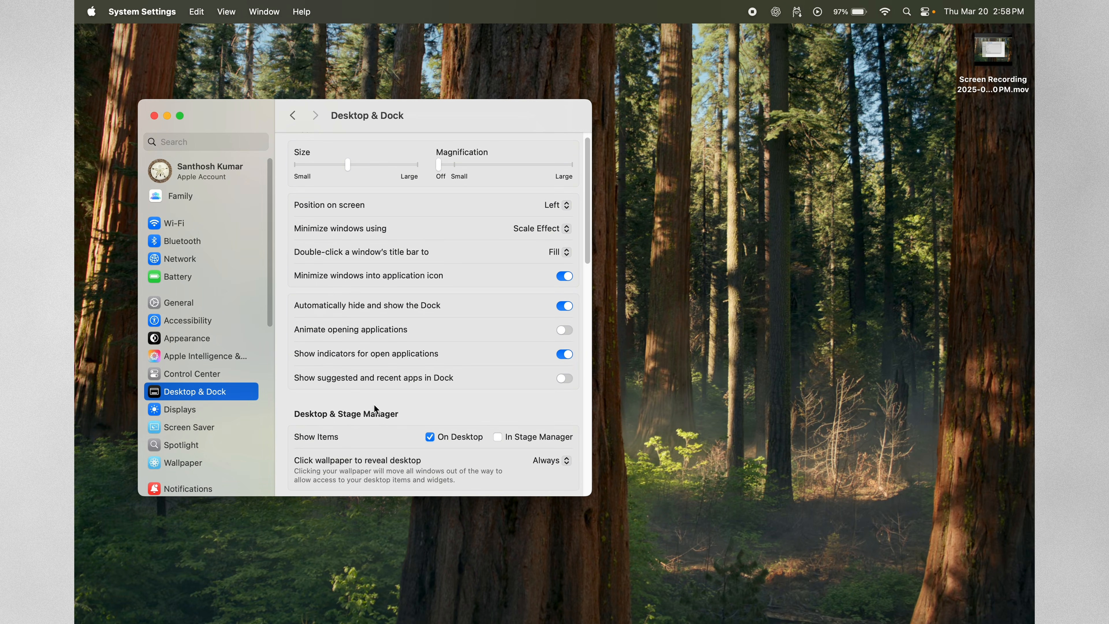
pyautogui.click(430, 437)
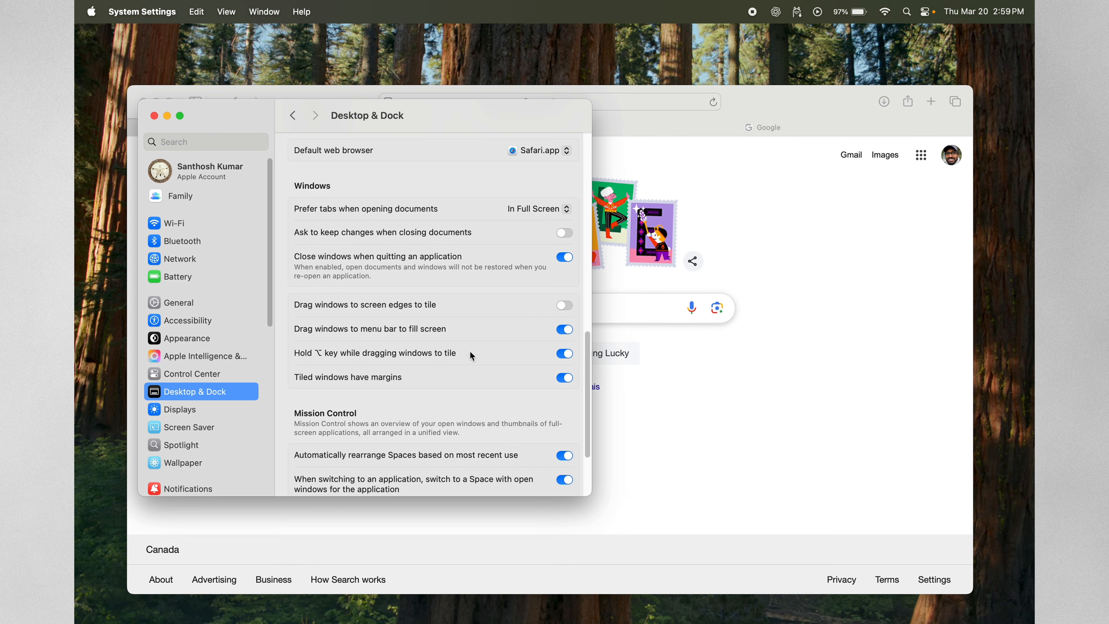
# Turn on dragging windows to screen edges to tile, and test it by tiling the Safari window on the left and right edges.
pyautogui.click(564, 305)
pyautogui.moveTo(764, 106); pyautogui.dragTo(75, 92)
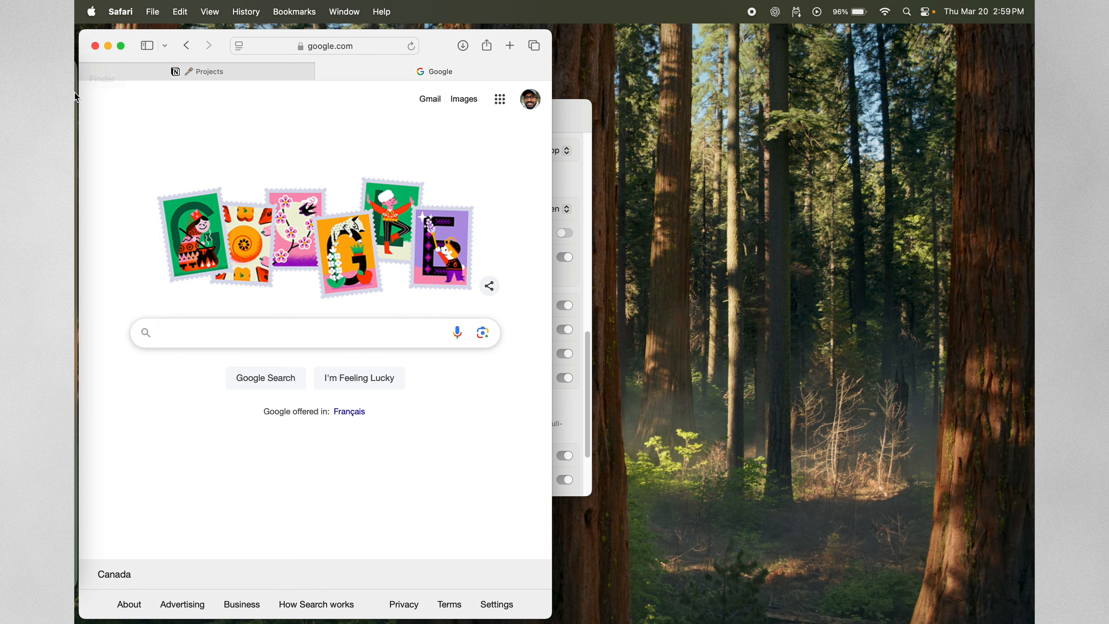
pyautogui.moveTo(77, 97)
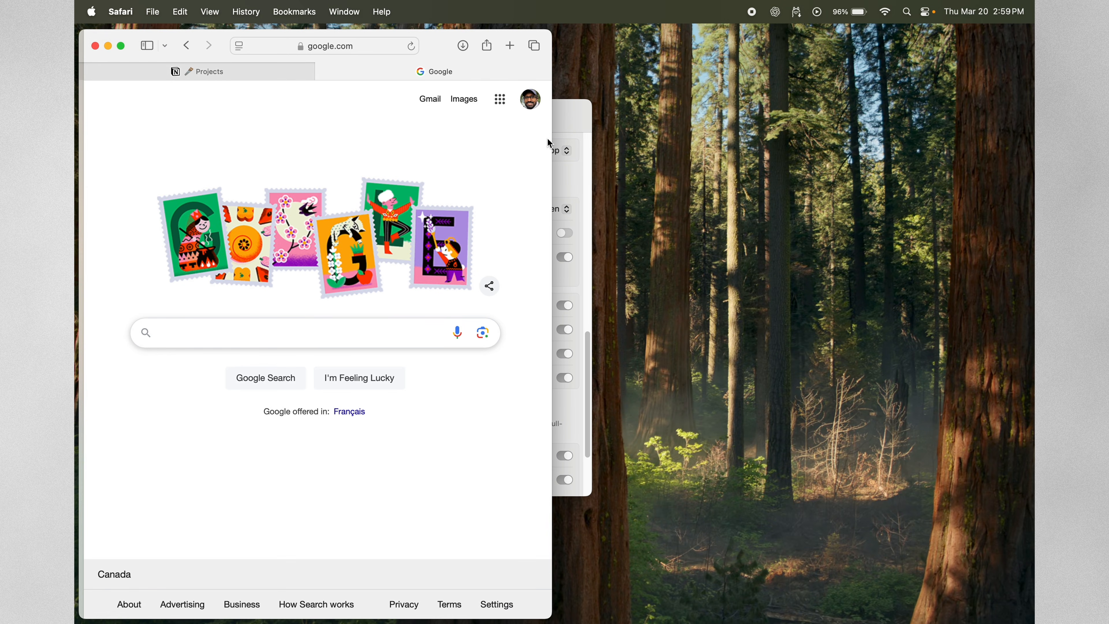
pyautogui.moveTo(218, 37); pyautogui.dragTo(1034, 199)
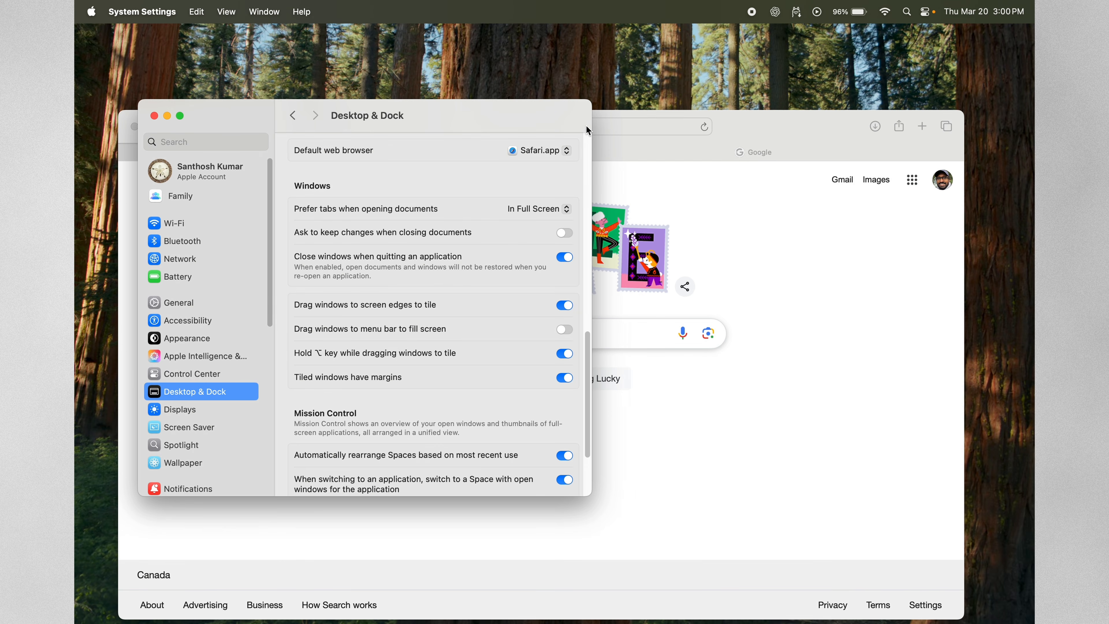
# Turn on dragging windows to the menu bar to fill the screen, and test it with the Safari window.
pyautogui.click(567, 330)
pyautogui.moveTo(746, 127); pyautogui.dragTo(746, 26)
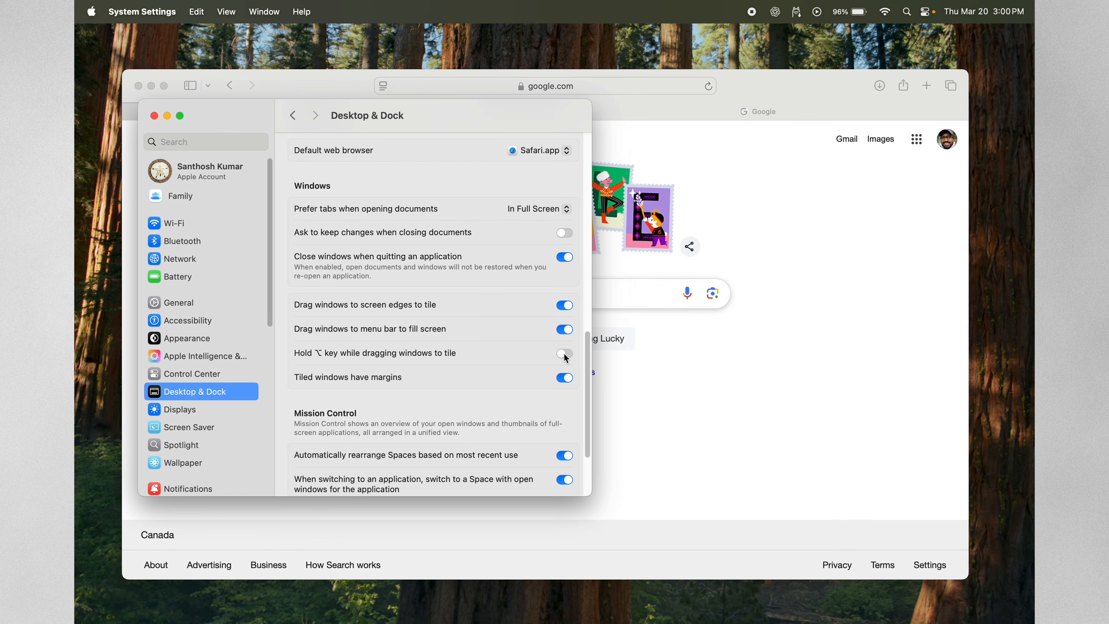
# Turn on tiling windows by holding the Option key while moving them, and tile the Safari window to the right half of the screen.
pyautogui.click(564, 354)
pyautogui.click(775, 84)
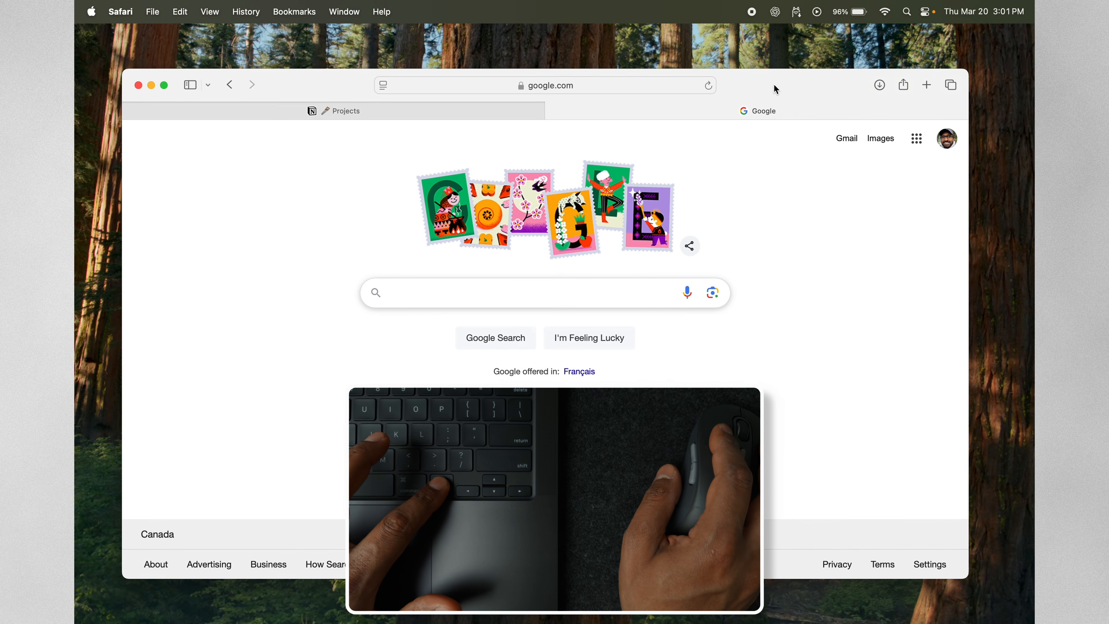
pyautogui.moveTo(794, 84); pyautogui.dragTo(918, 99)
# Tile the Finder window to the left half of the screen beside Safari, and turn off margins for tiled windows.
pyautogui.click(478, 118)
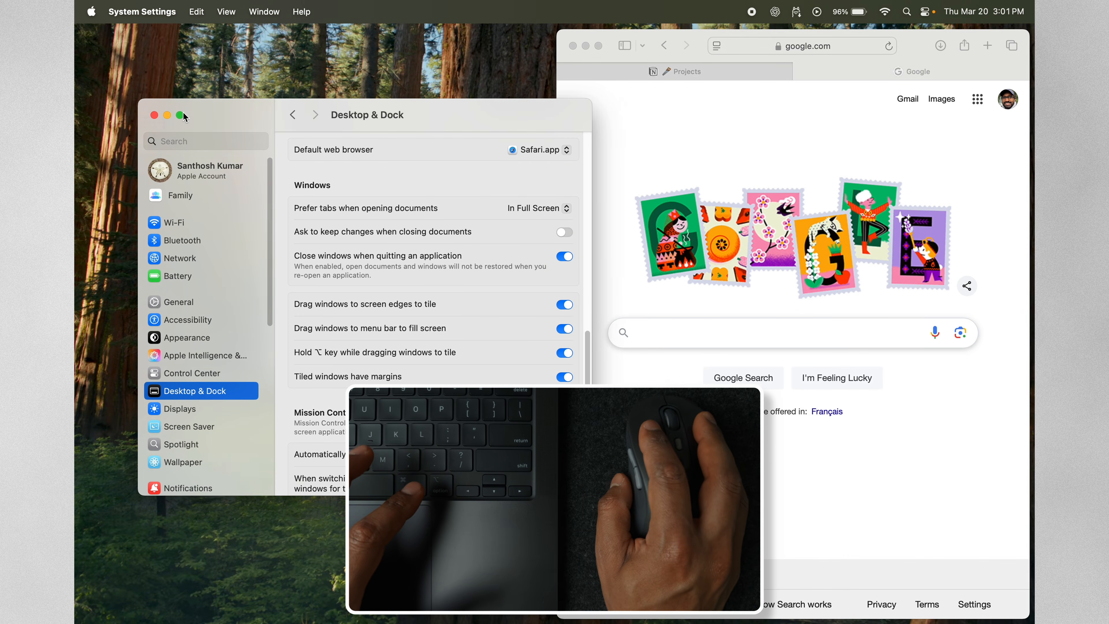
pyautogui.click(168, 116)
pyautogui.click(527, 122)
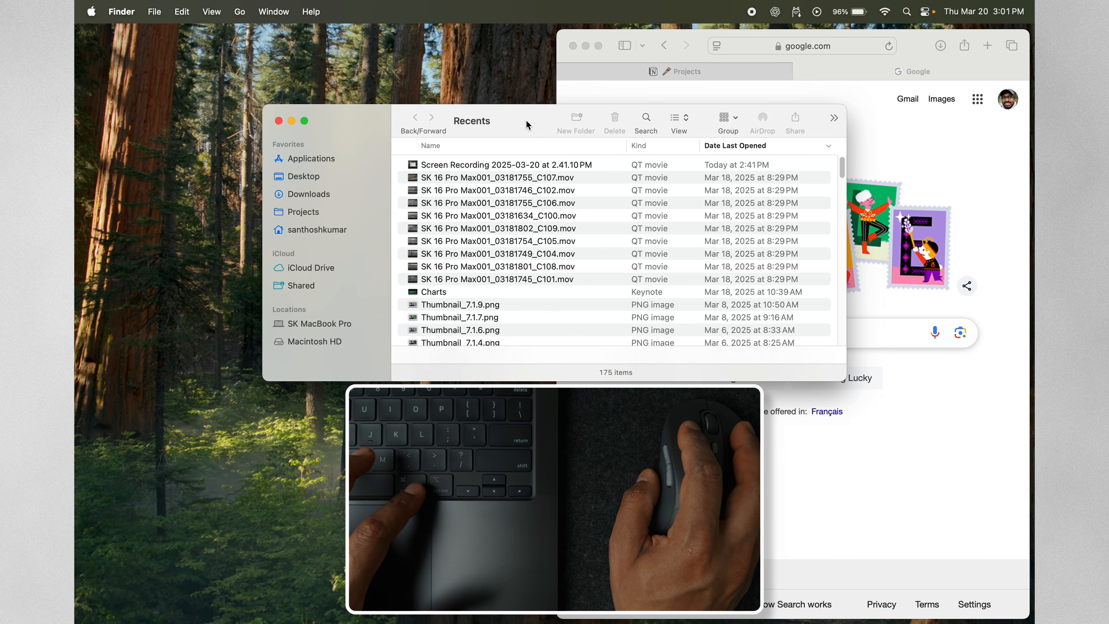
pyautogui.moveTo(527, 123); pyautogui.dragTo(265, 128)
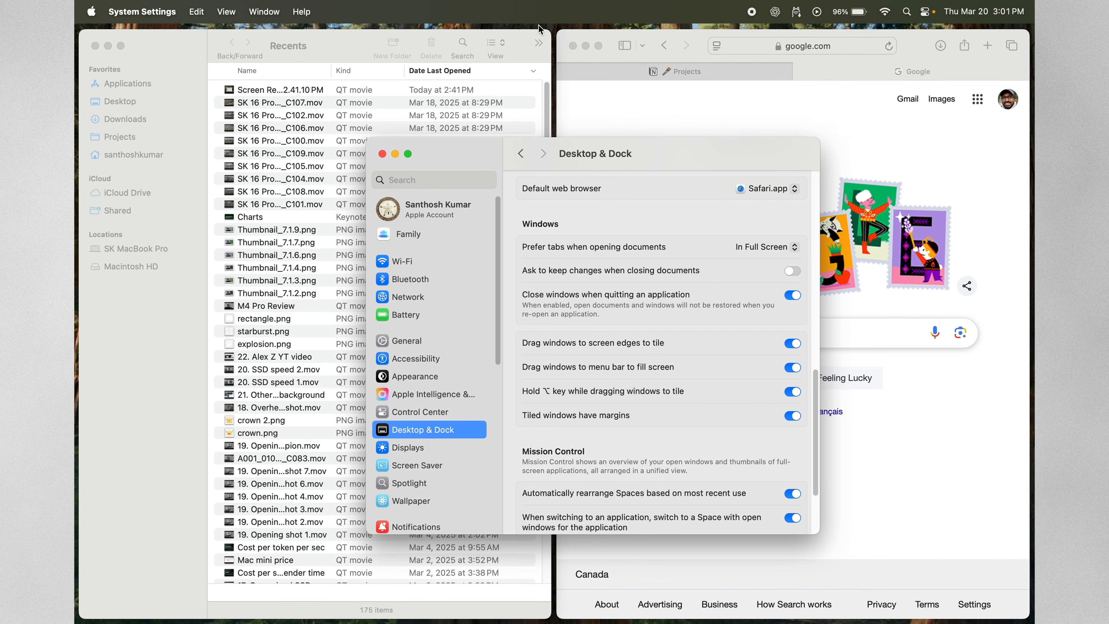
pyautogui.click(792, 417)
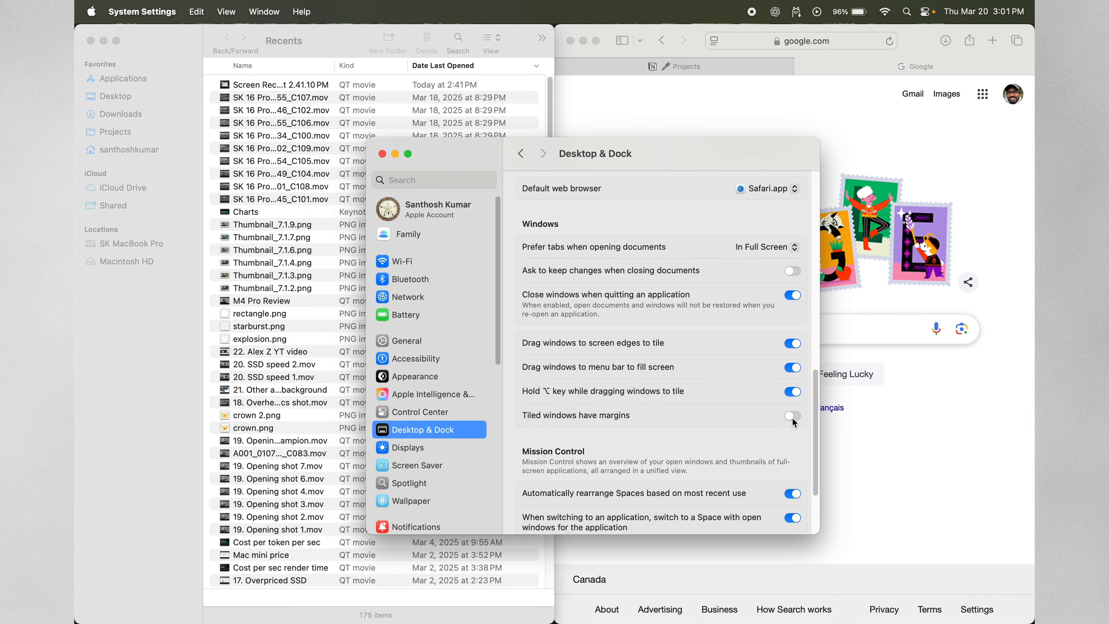
# Open the Hot Corners settings, test the lower-right Quick Note corner over DaVinci Resolve, and close the new note.
pyautogui.scroll(-5, 603, 450)
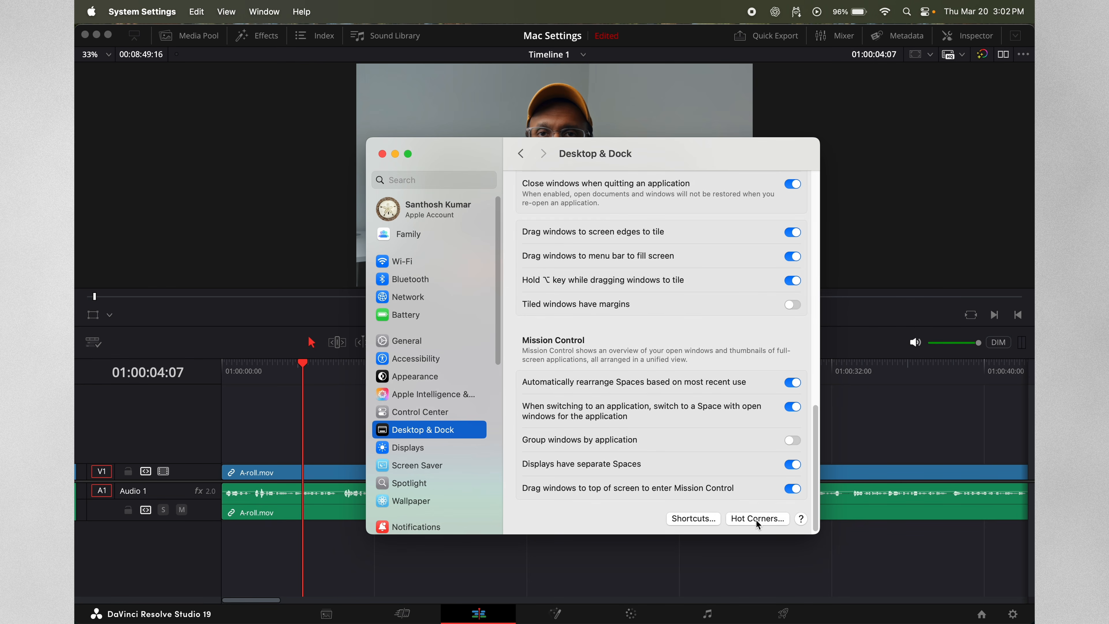
pyautogui.click(758, 523)
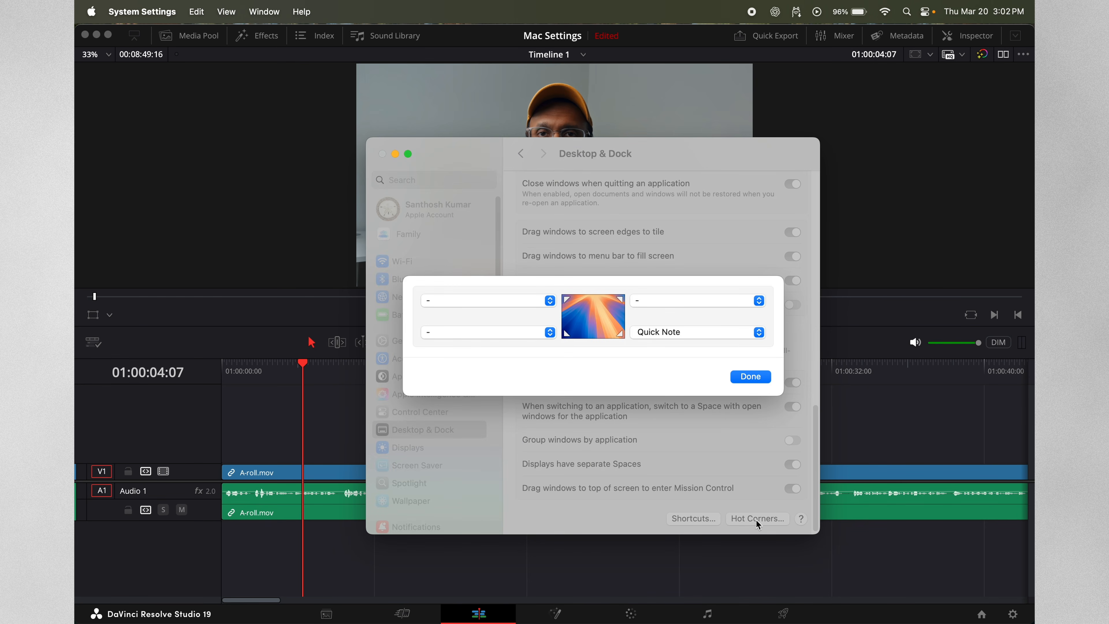
pyautogui.click(942, 609)
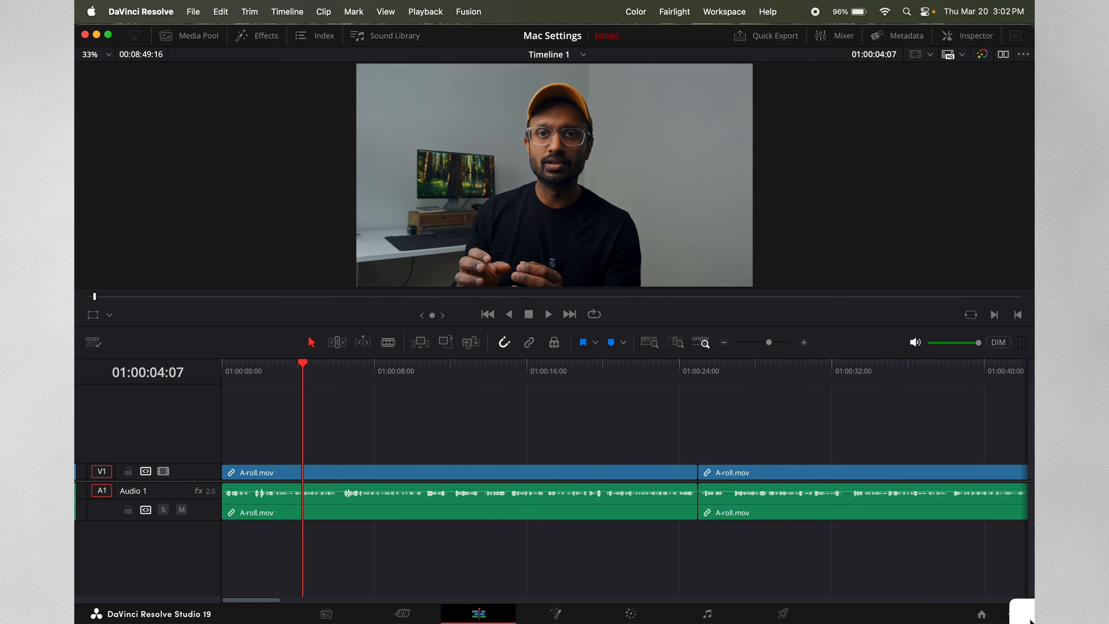
pyautogui.click(1026, 616)
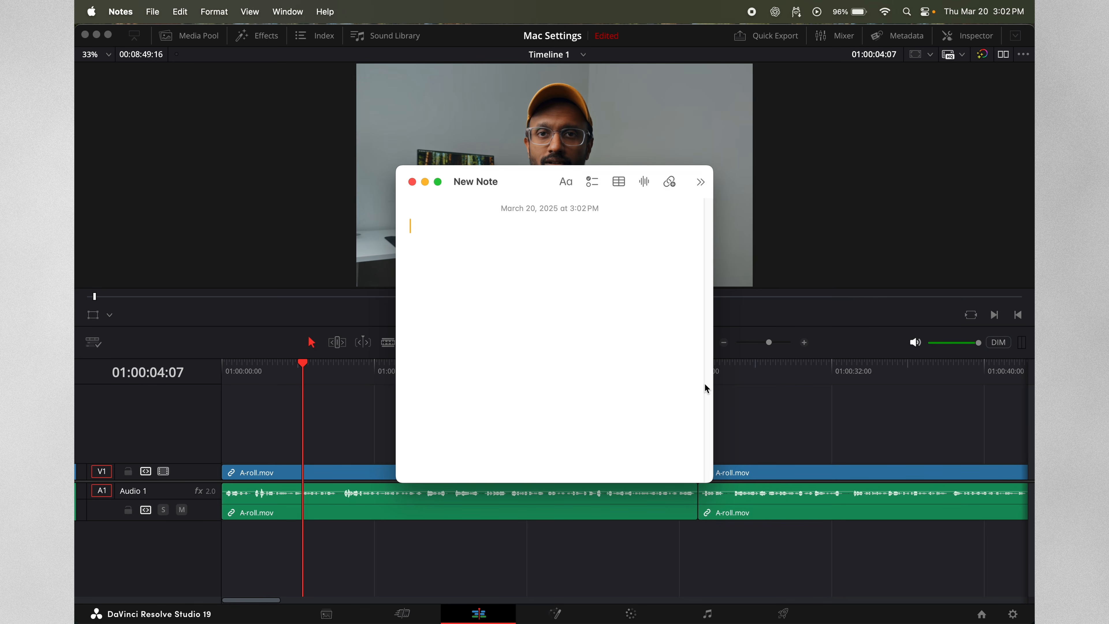
pyautogui.click(413, 183)
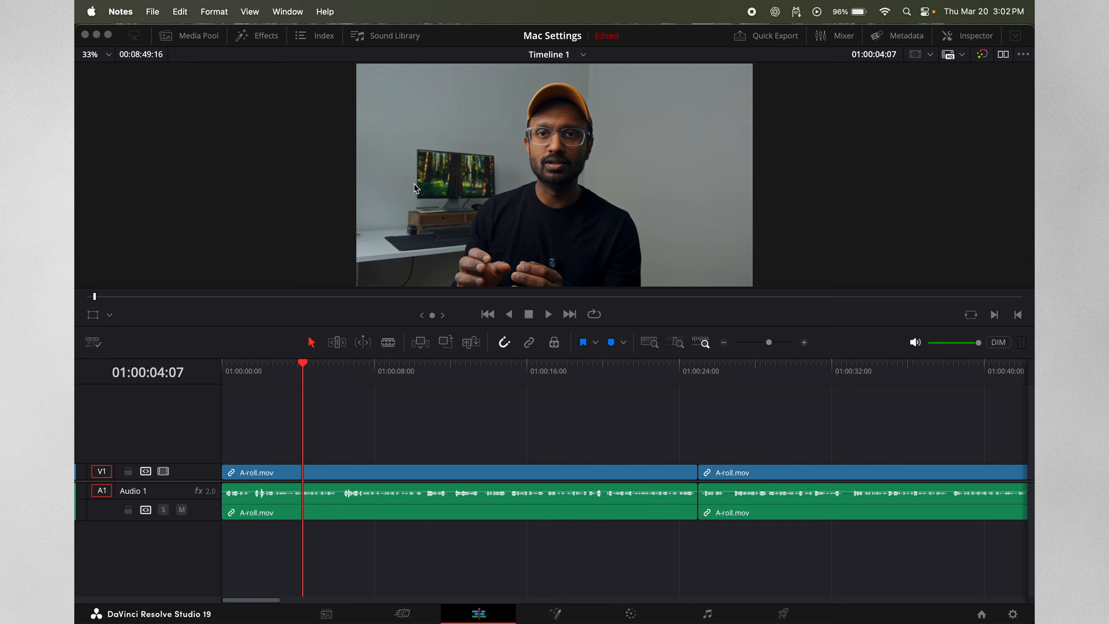
# Switch back to System Settings and set the lower-right hot corner to no action (–).
pyautogui.moveTo(78, 464)
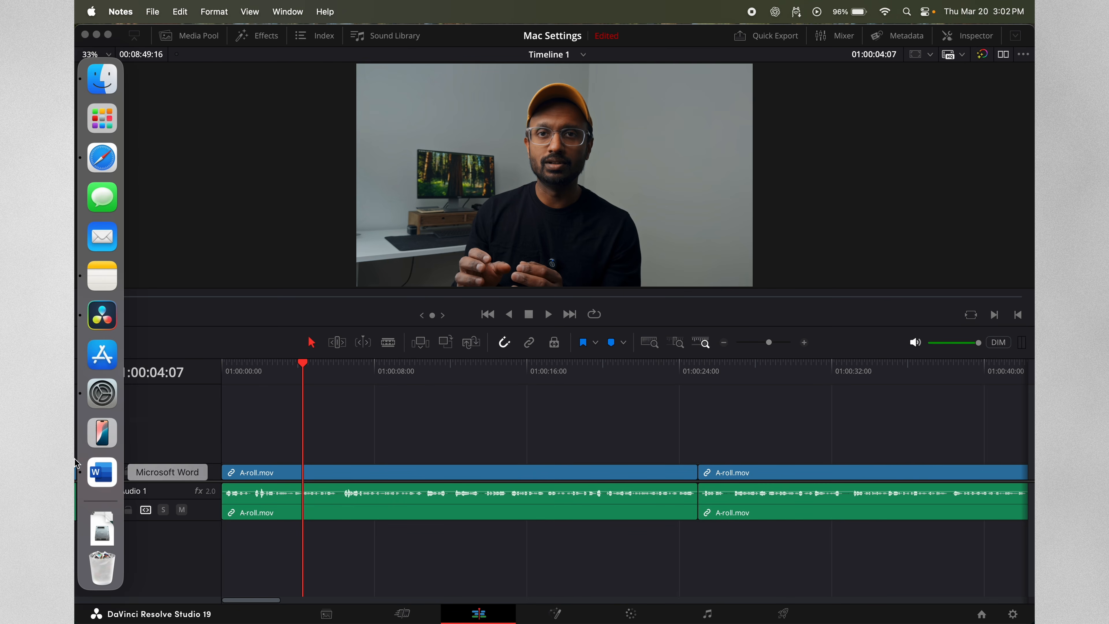
pyautogui.click(101, 399)
pyautogui.click(644, 339)
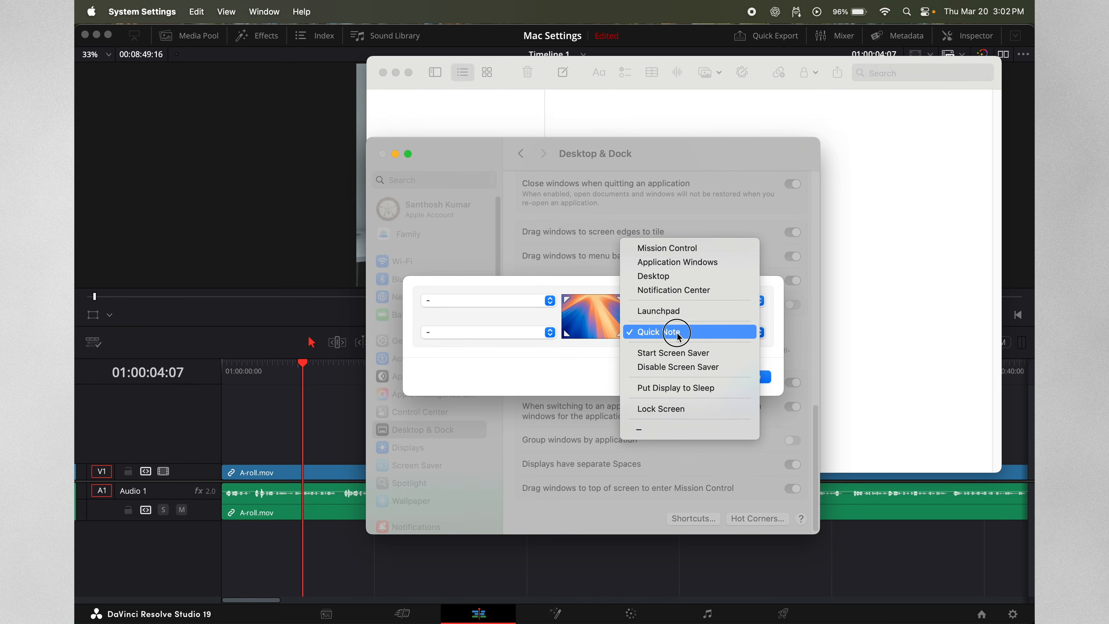
pyautogui.click(657, 428)
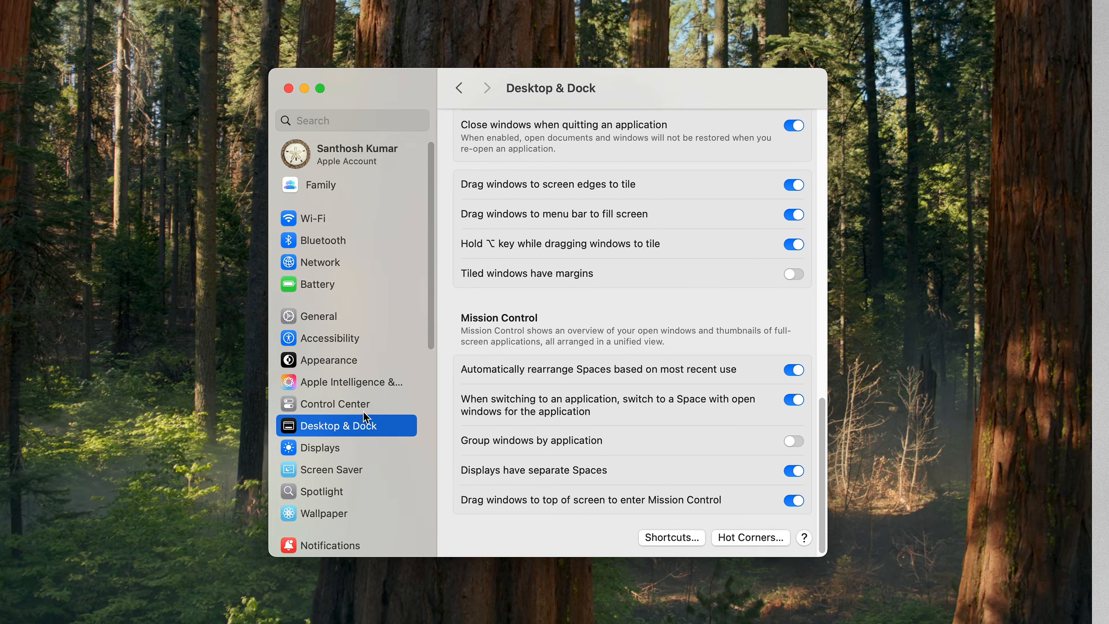
# Open the Trackpad settings and turn on Tap to click.
pyautogui.scroll(-10, 336, 415)
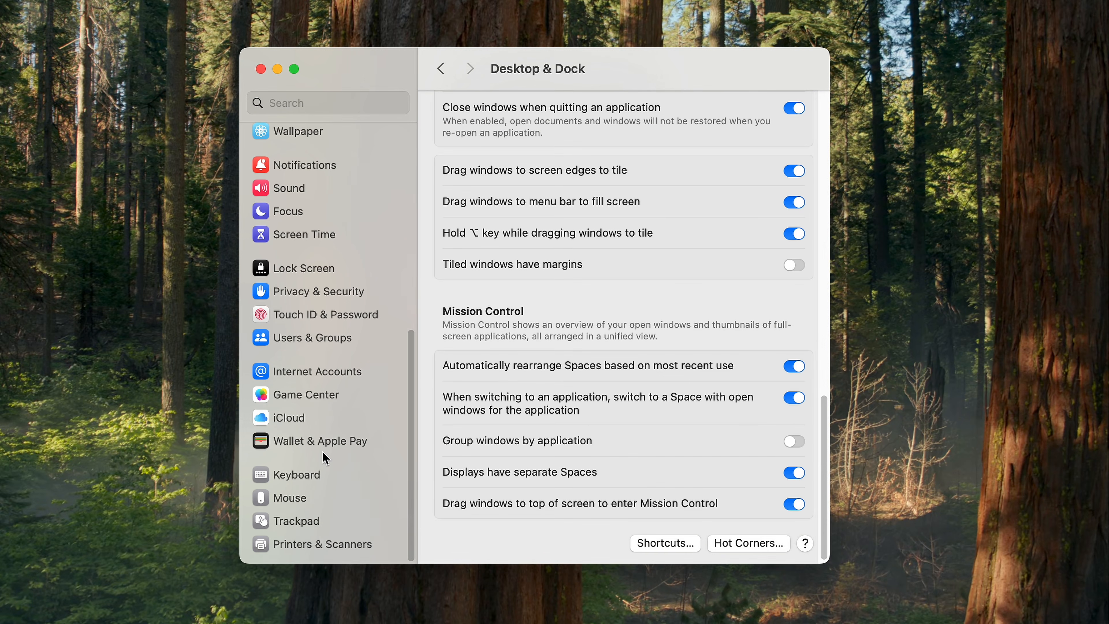
pyautogui.click(304, 521)
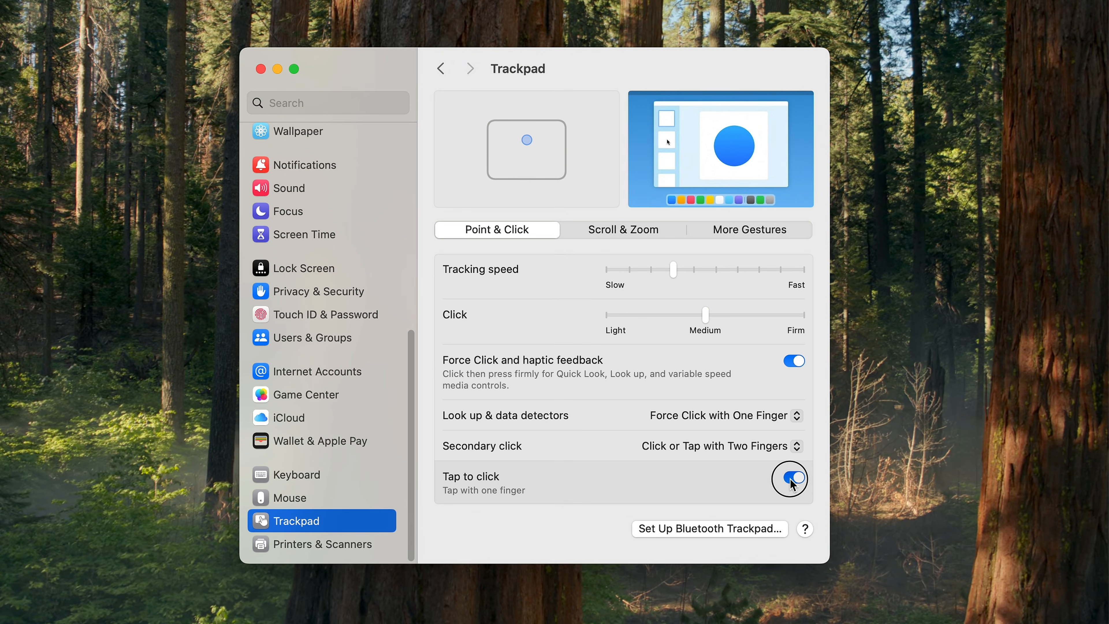
pyautogui.click(791, 478)
pyautogui.click(792, 478)
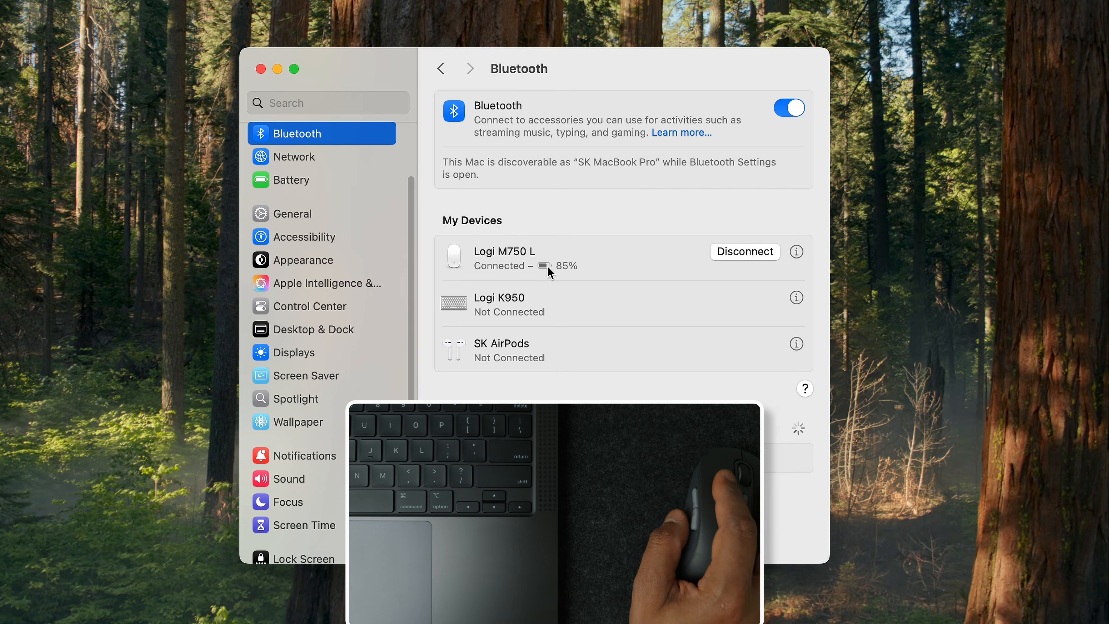
# Return from Bluetooth to the Trackpad settings, check the Secondary click option, and test a two-finger secondary click on the desktop.
pyautogui.click(440, 70)
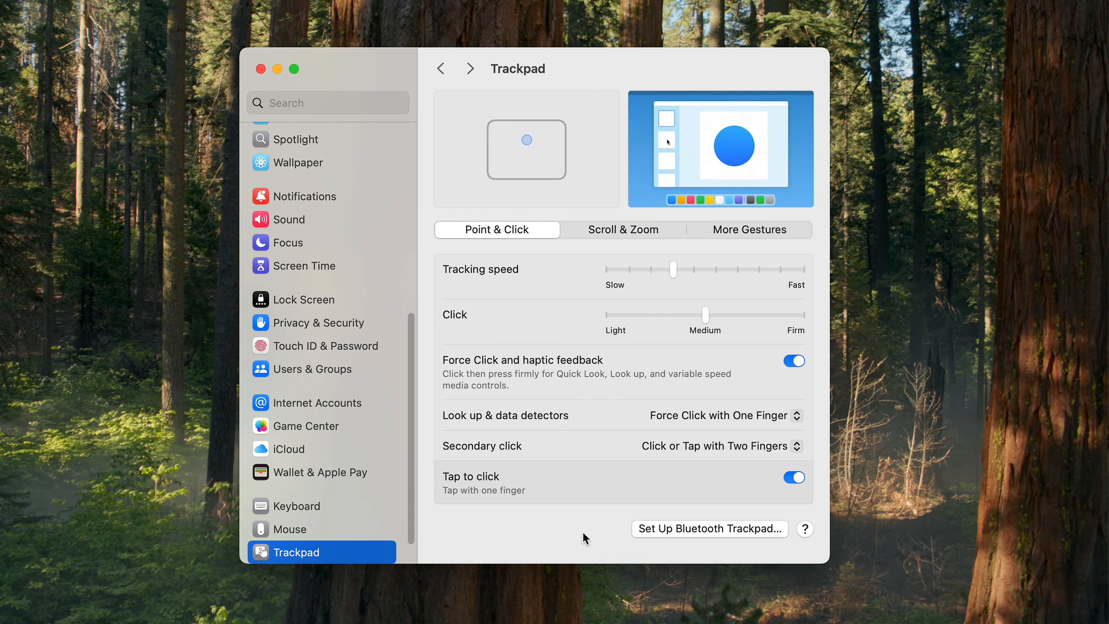
pyautogui.click(754, 448)
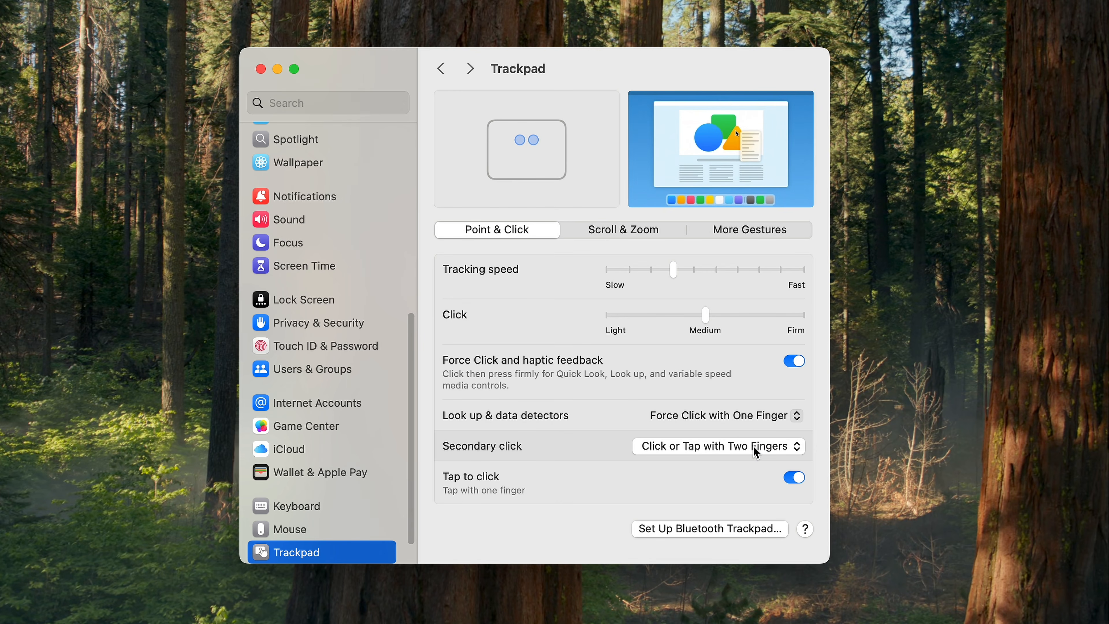
pyautogui.click(212, 276)
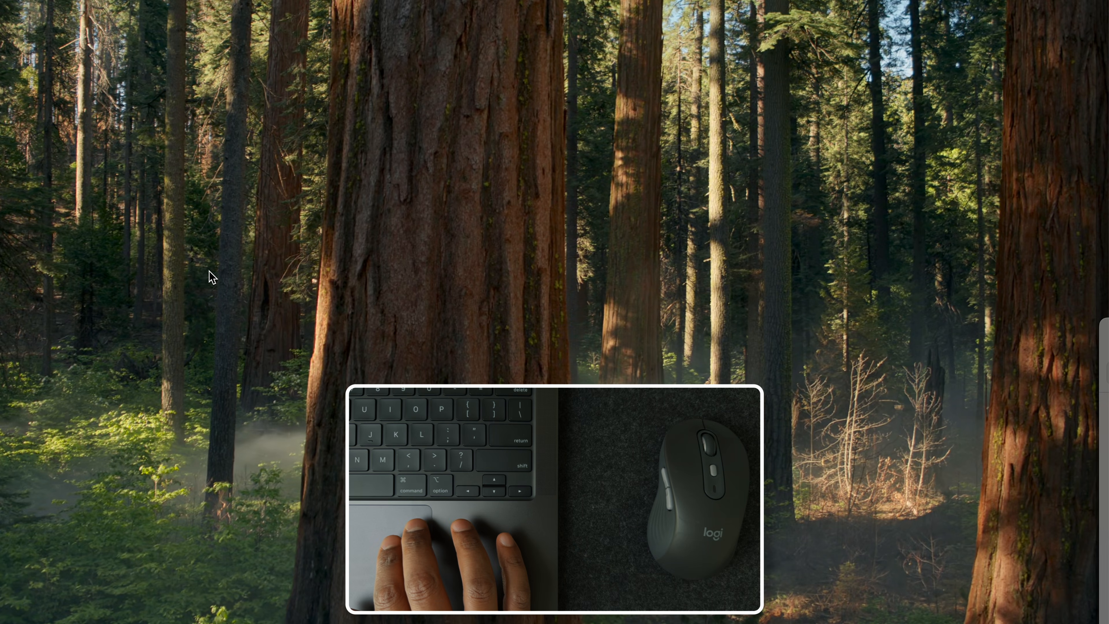
pyautogui.rightClick(211, 276)
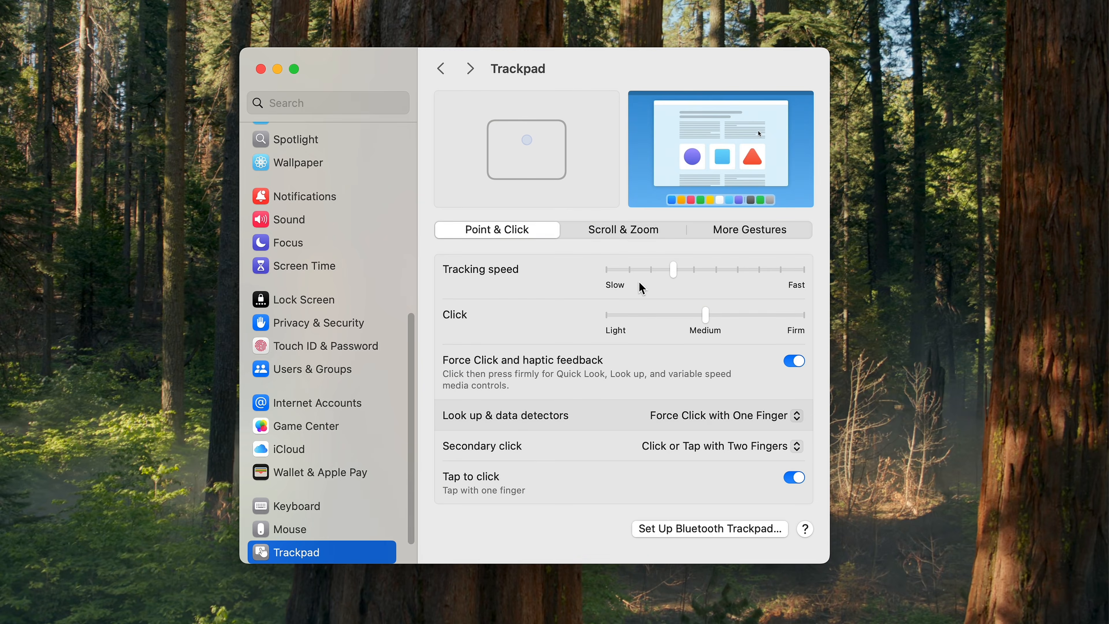
# Turn on natural scrolling in the trackpad's Scroll & Zoom settings.
pyautogui.click(629, 230)
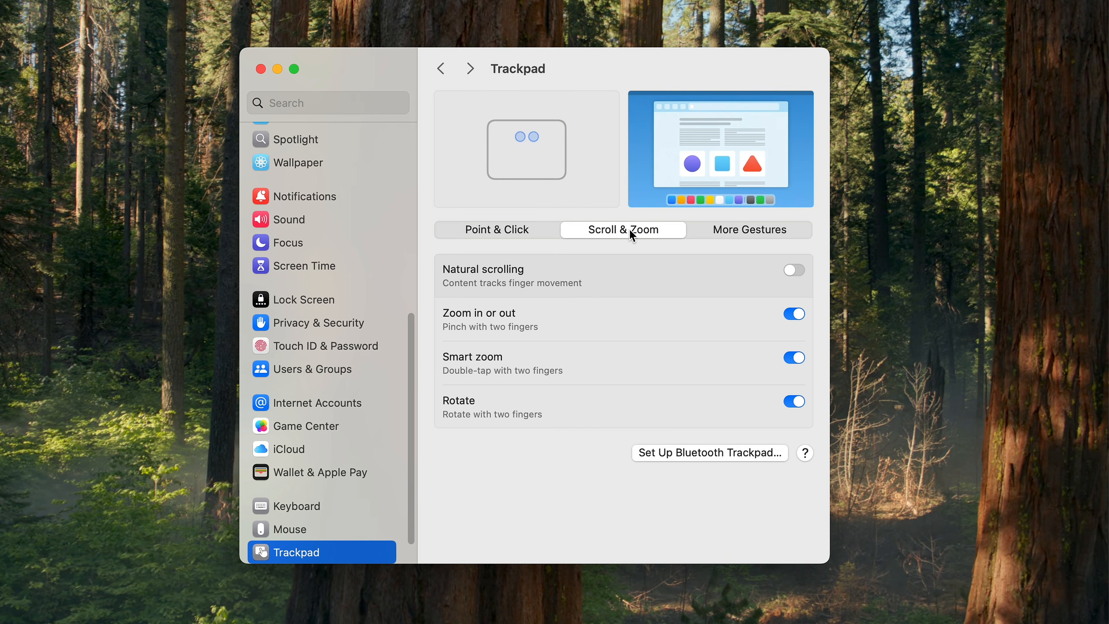
pyautogui.click(793, 271)
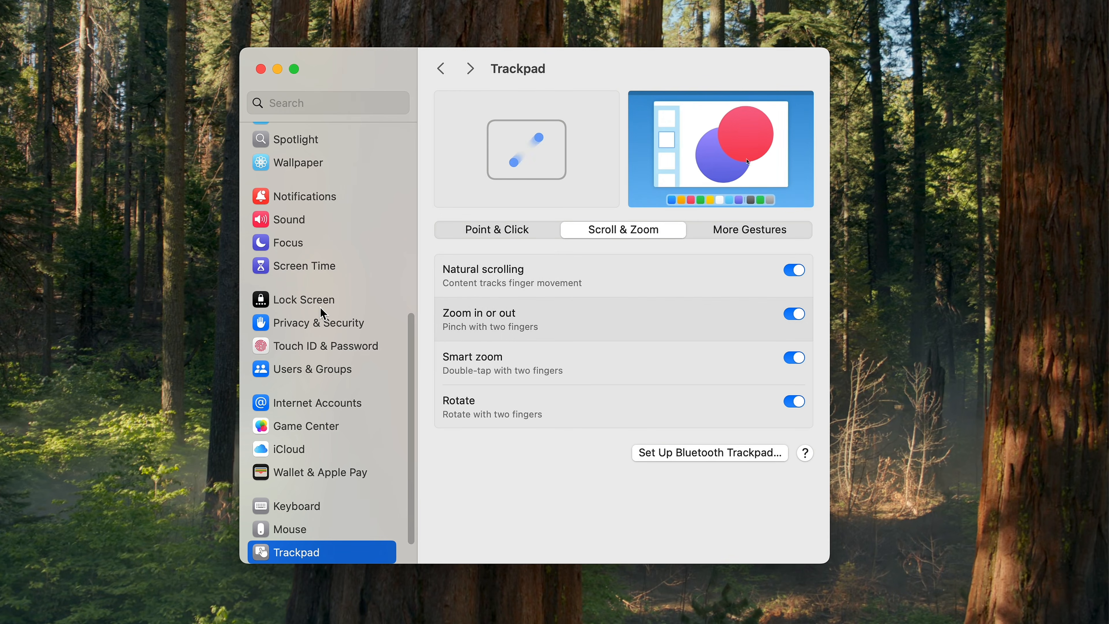
# Test the scrolling direction on the System Settings sidebar with both the trackpad and the mouse wheel.
pyautogui.scroll(5, 322, 312)
pyautogui.scroll(-6, 322, 313)
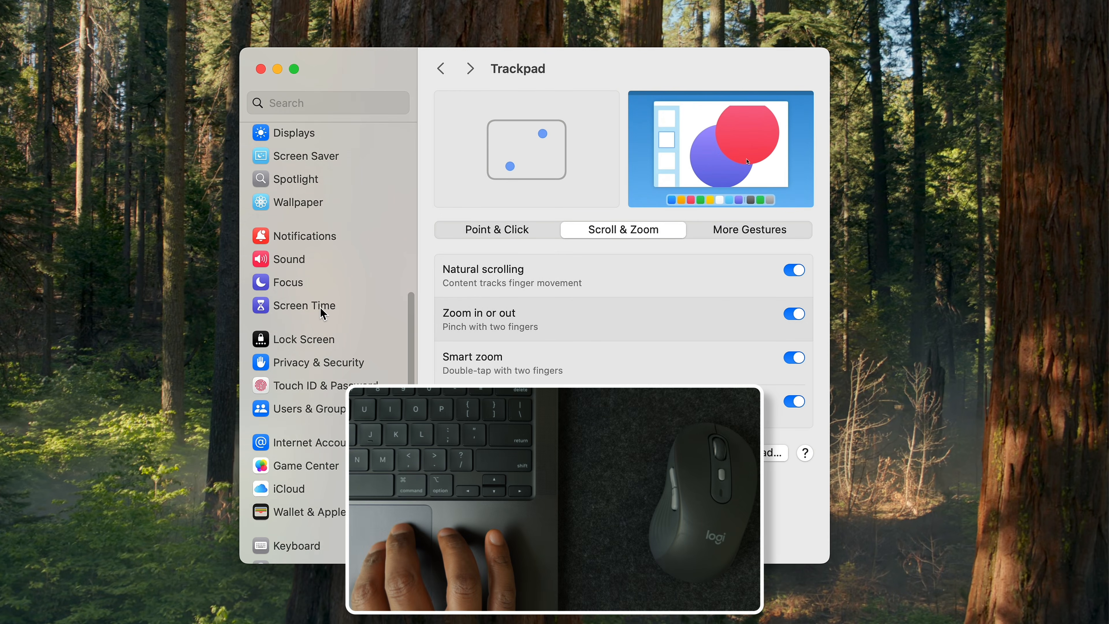
pyautogui.scroll(5, 322, 313)
pyautogui.scroll(-5, 306, 284)
pyautogui.scroll(10, 300, 319)
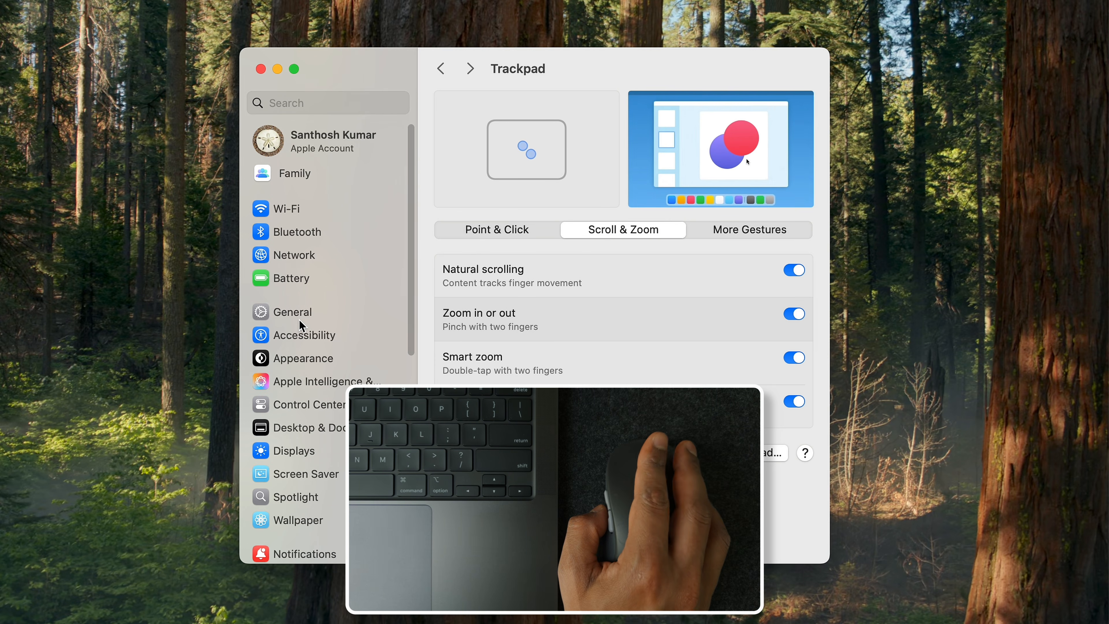
pyautogui.scroll(-10, 299, 320)
pyautogui.scroll(5, 299, 321)
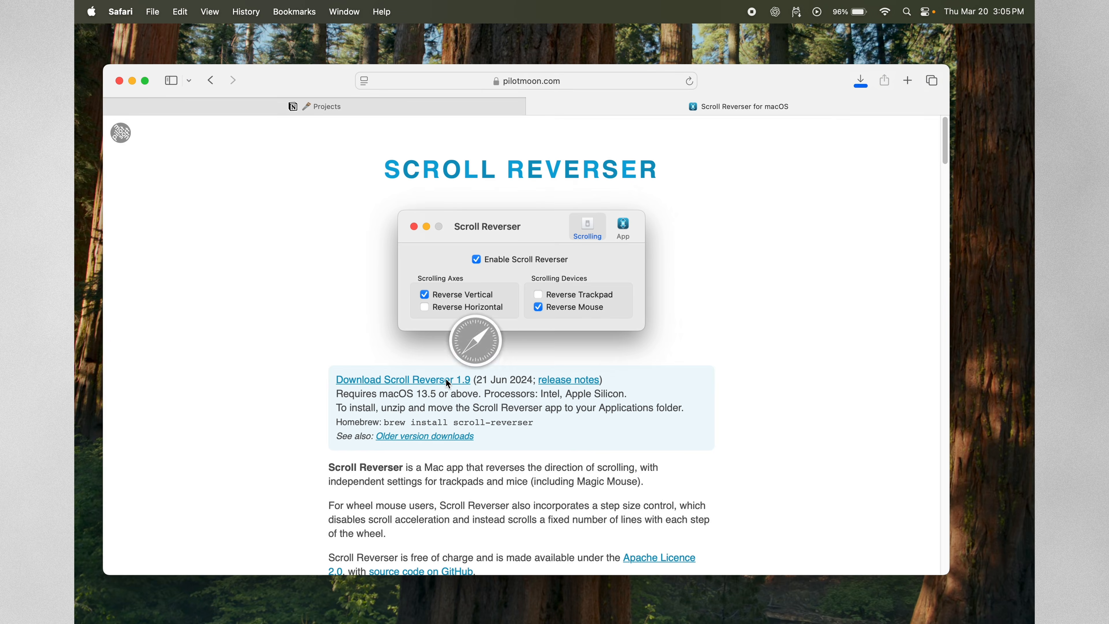
# Launch the downloaded Scroll Reverser app from the Downloads folder and open its preferences.
pyautogui.click(102, 529)
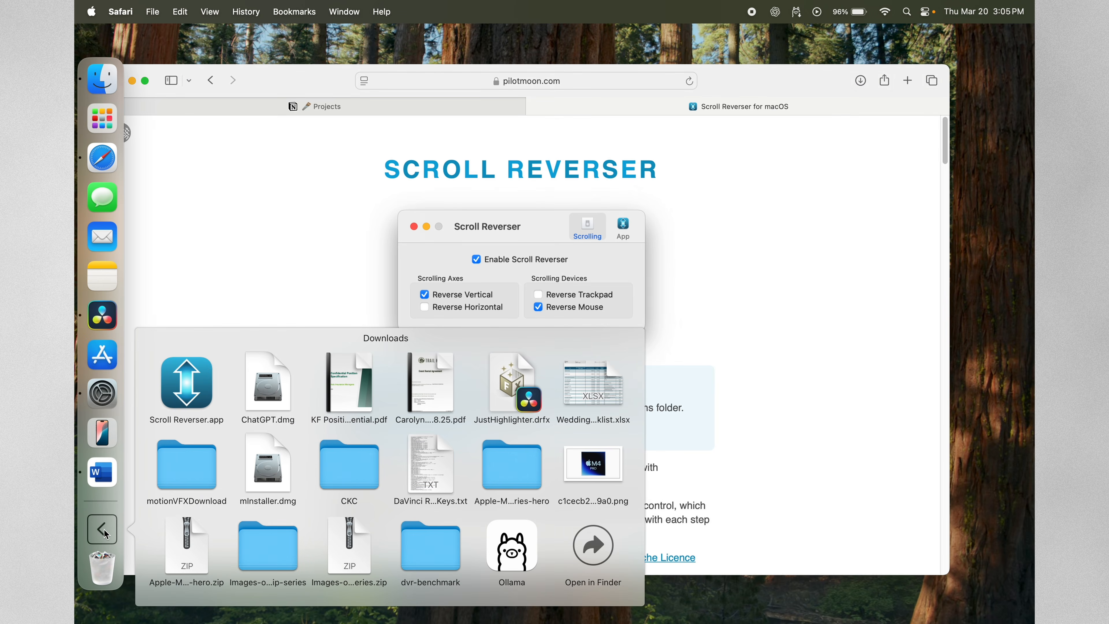
pyautogui.click(206, 369)
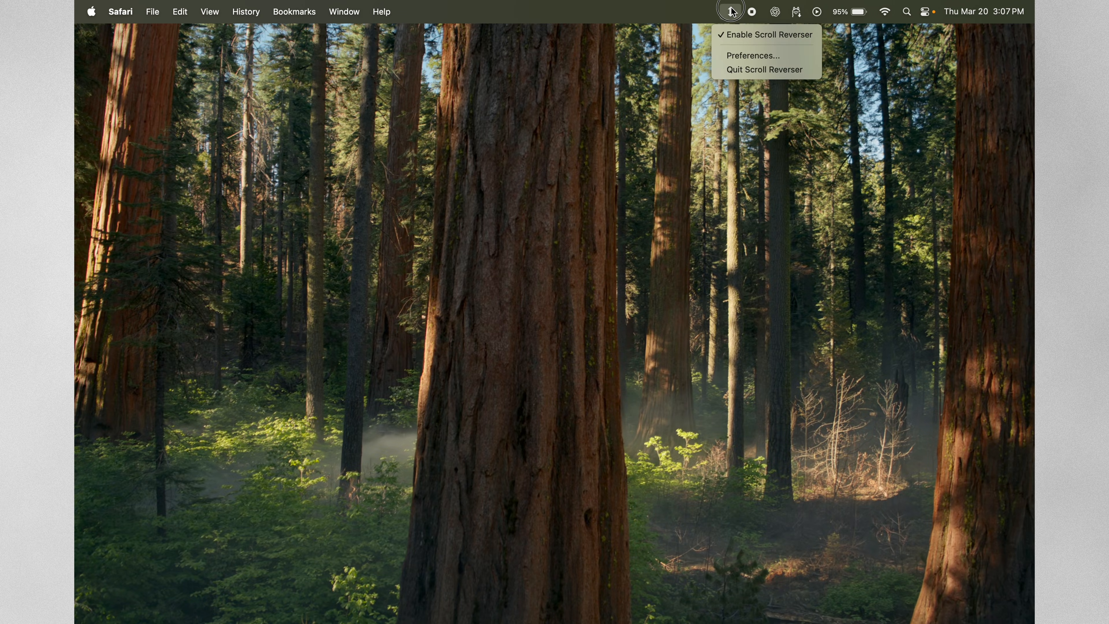
pyautogui.click(744, 56)
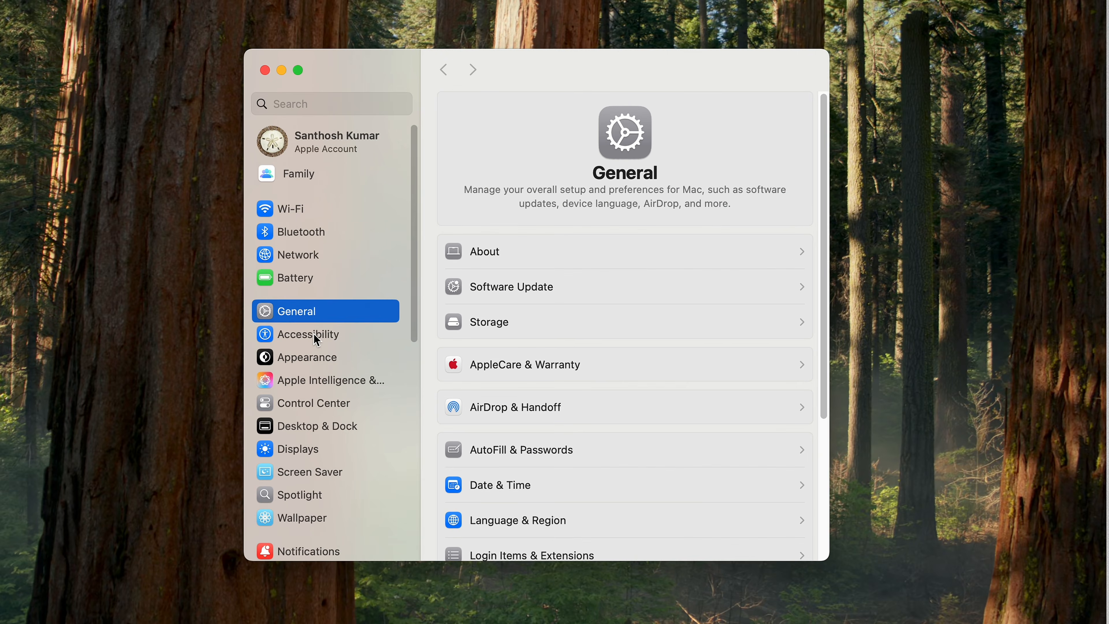
# In System Settings, open the trackpad options under Accessibility's Pointer Control and turn on Use trackpad for dragging.
pyautogui.click(421, 359)
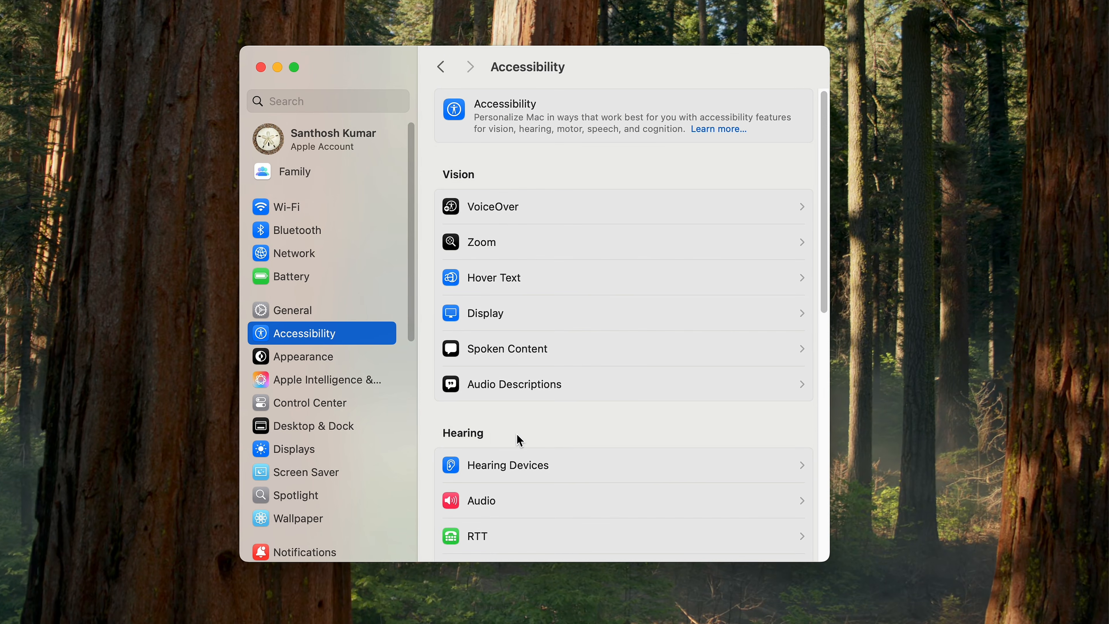
pyautogui.scroll(-7, 520, 440)
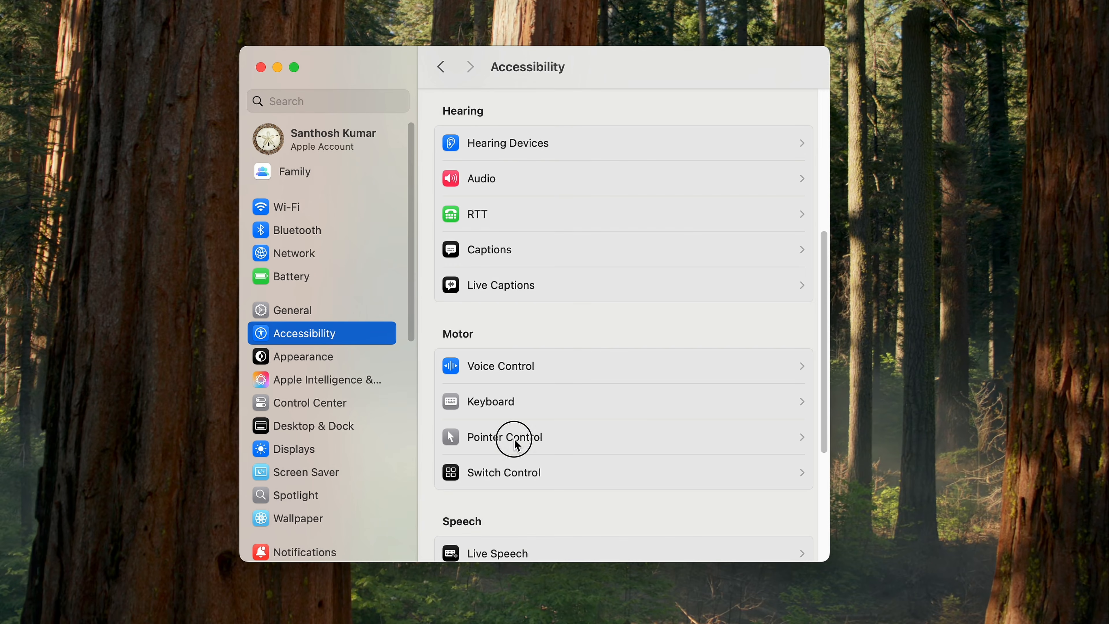
pyautogui.click(514, 439)
pyautogui.click(654, 274)
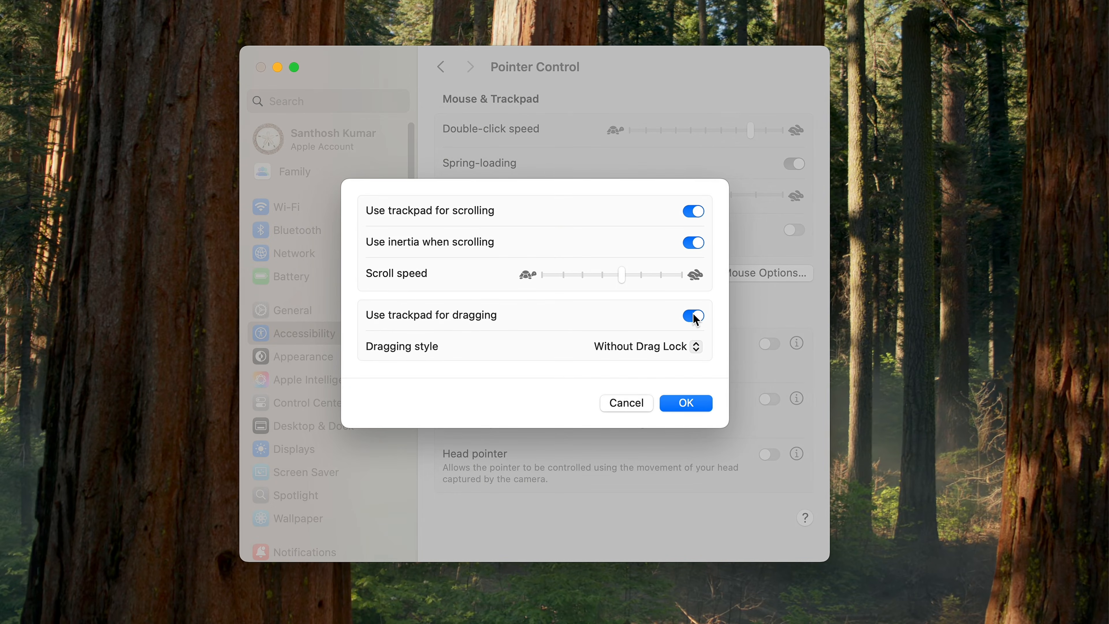
# Set the trackpad dragging style to Three Finger Drag, apply it, and test it by moving the settings window.
pyautogui.click(688, 349)
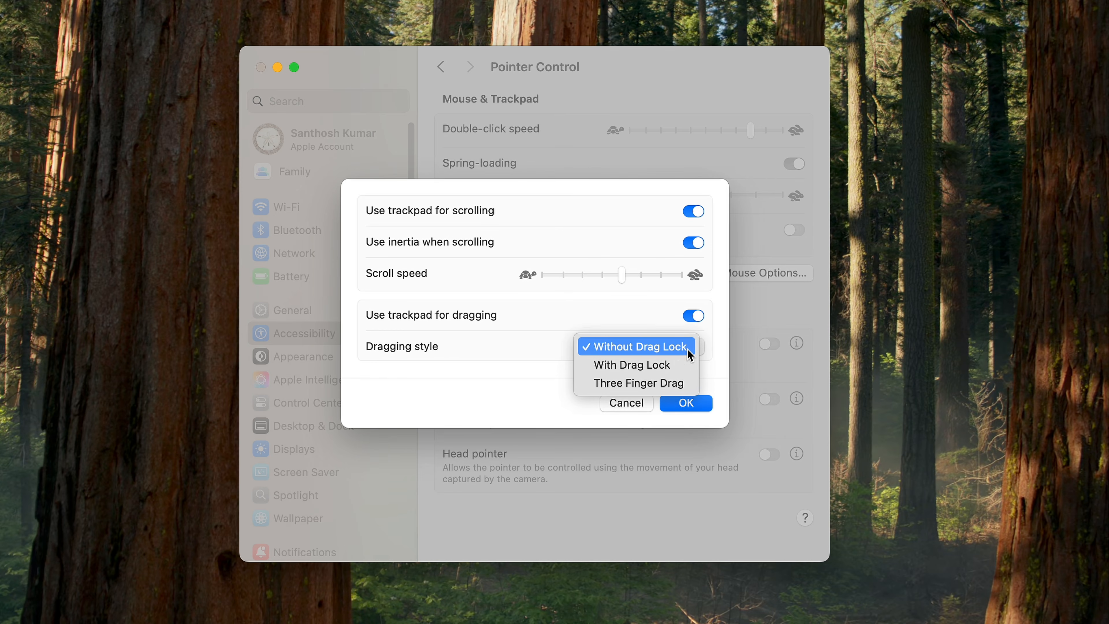
pyautogui.click(663, 384)
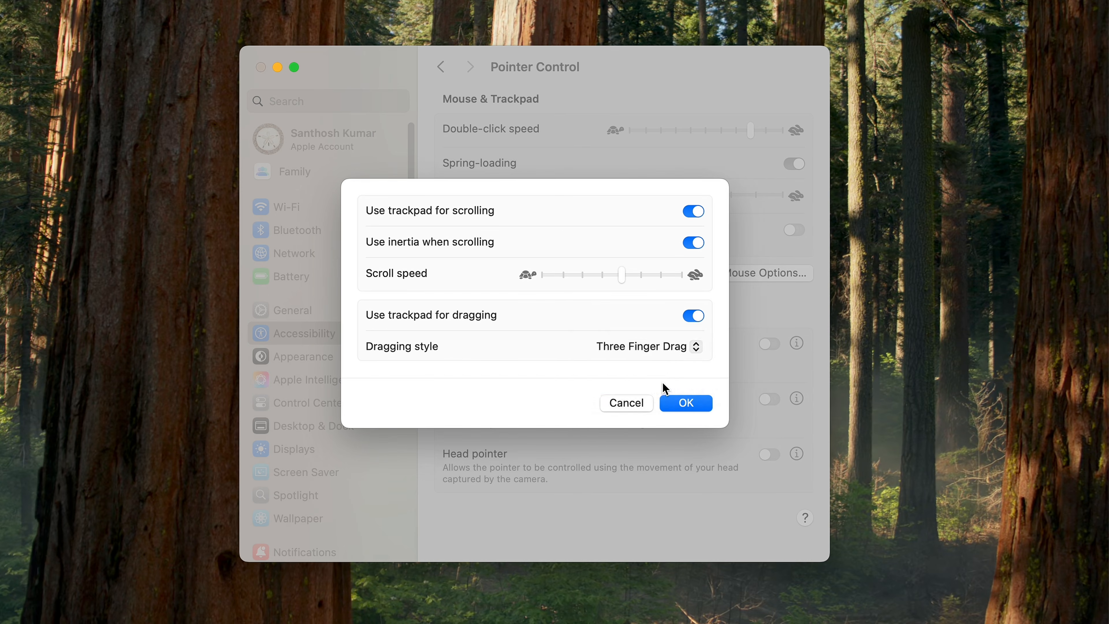
pyautogui.click(666, 400)
pyautogui.moveTo(610, 70); pyautogui.dragTo(550, 48)
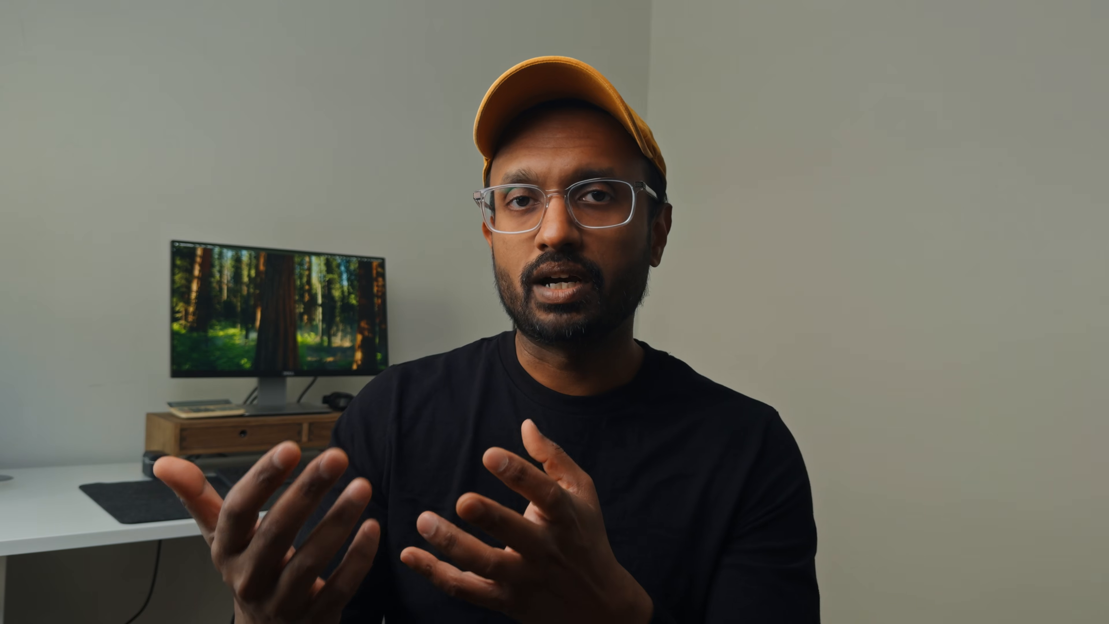